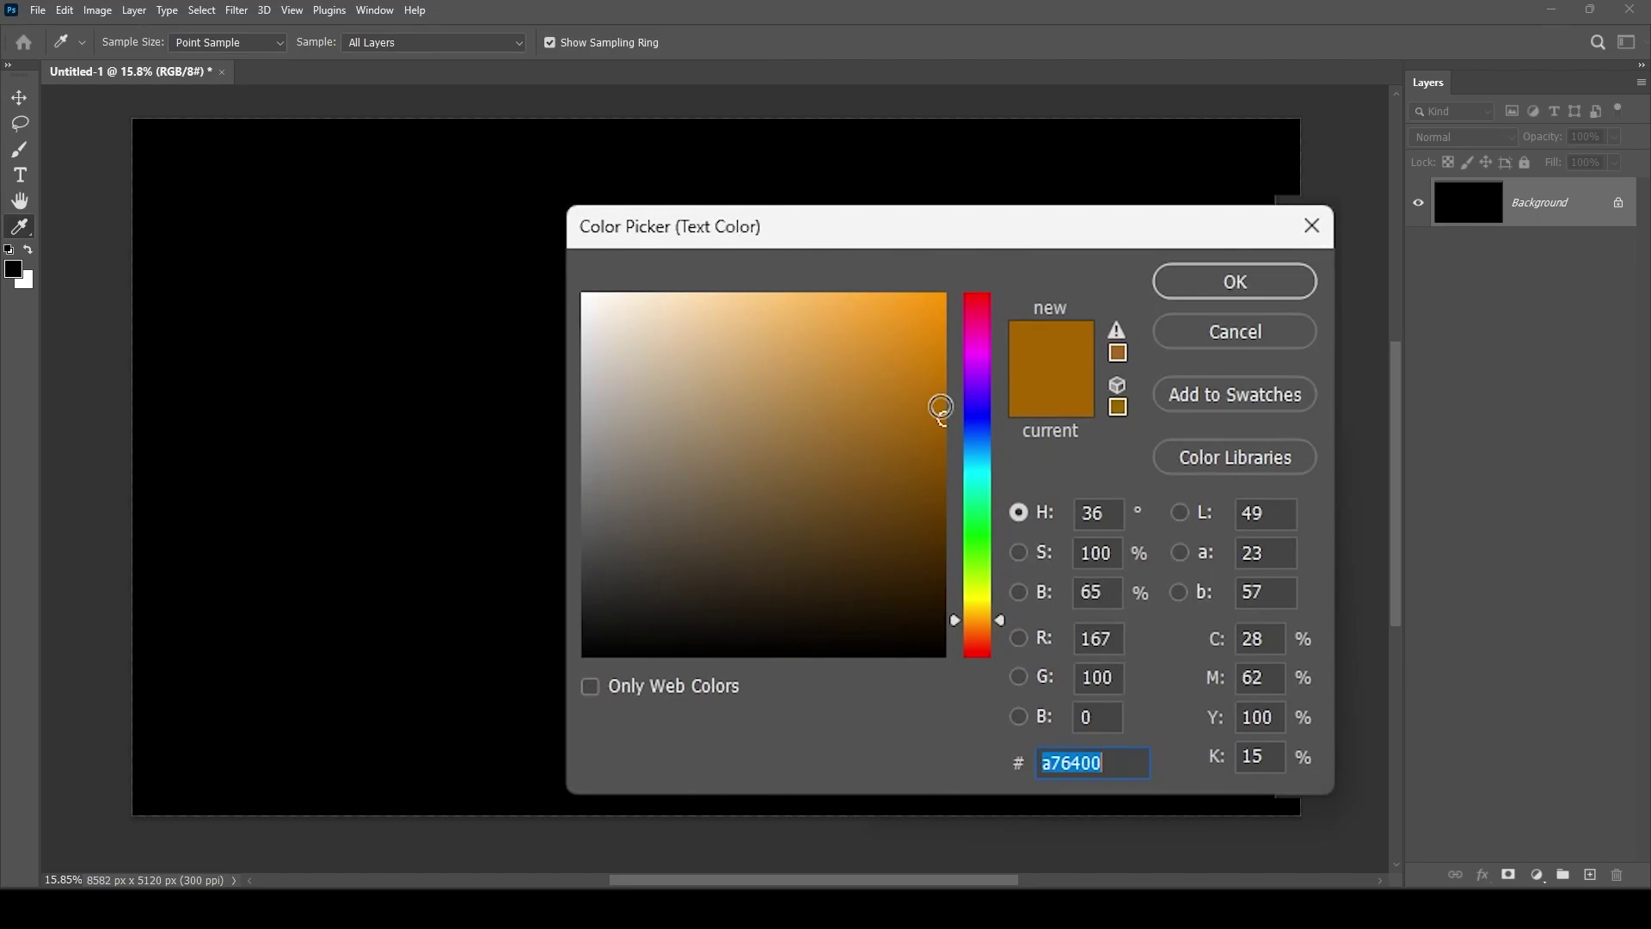
Set the text color to #a86500 and add the text "CHOCOLATE" on the black canvas
{"action": "left_click_drag", "start_coordinate": [942, 425], "coordinate": [941, 418]}
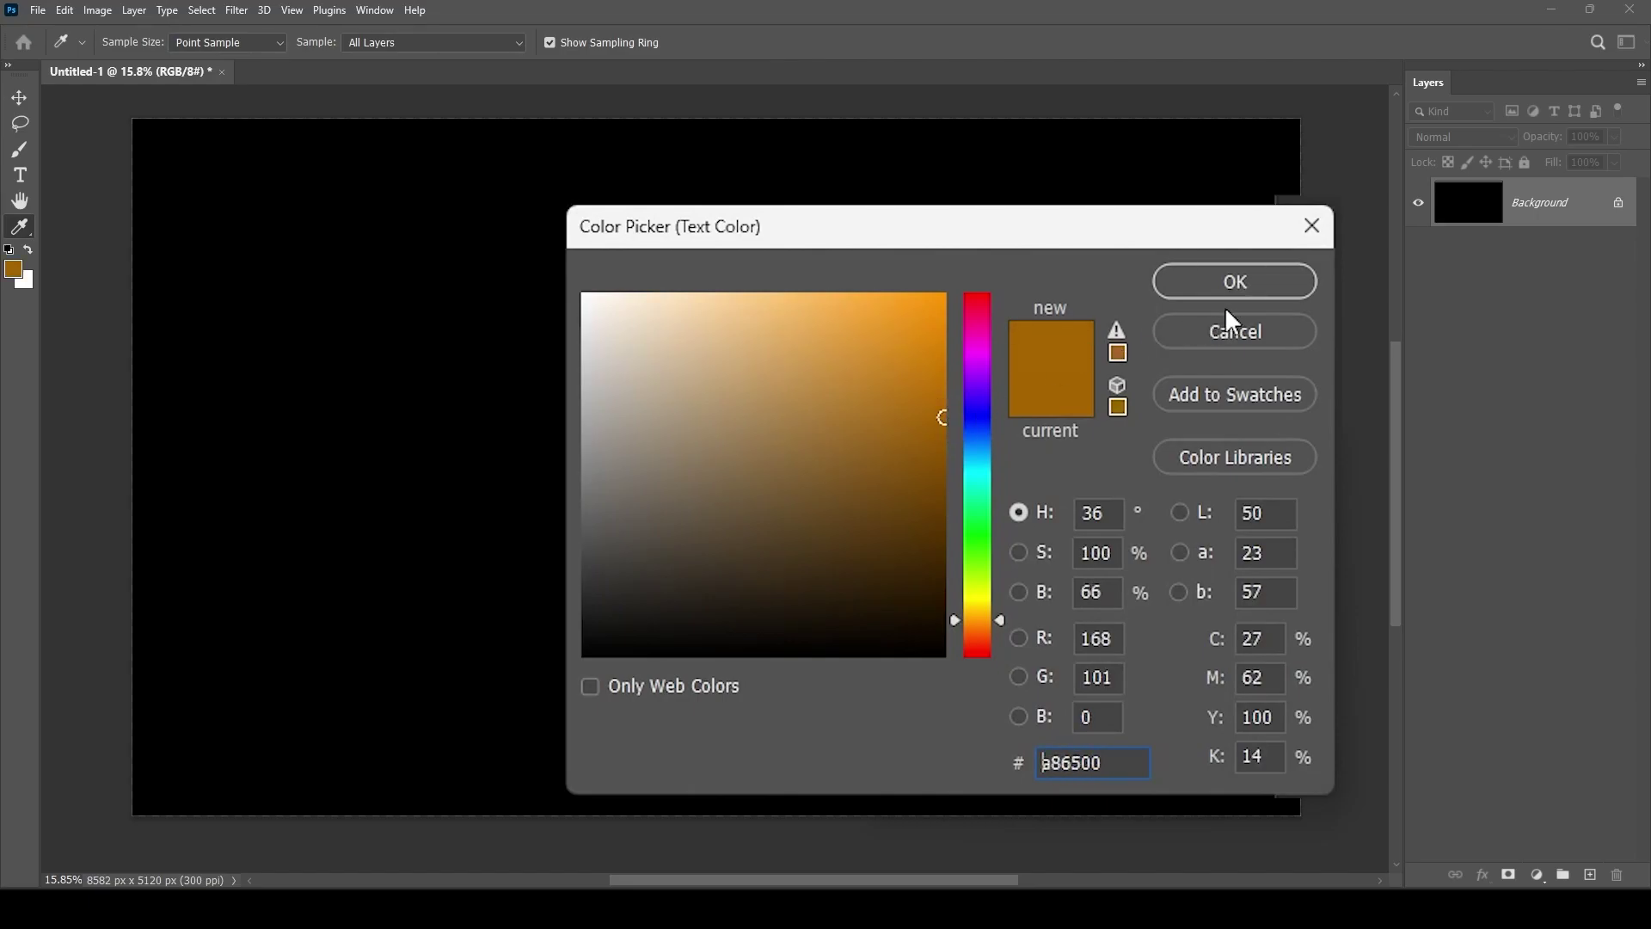
{"action": "left_click", "coordinate": [1227, 285]}
{"action": "left_click", "coordinate": [477, 409]}
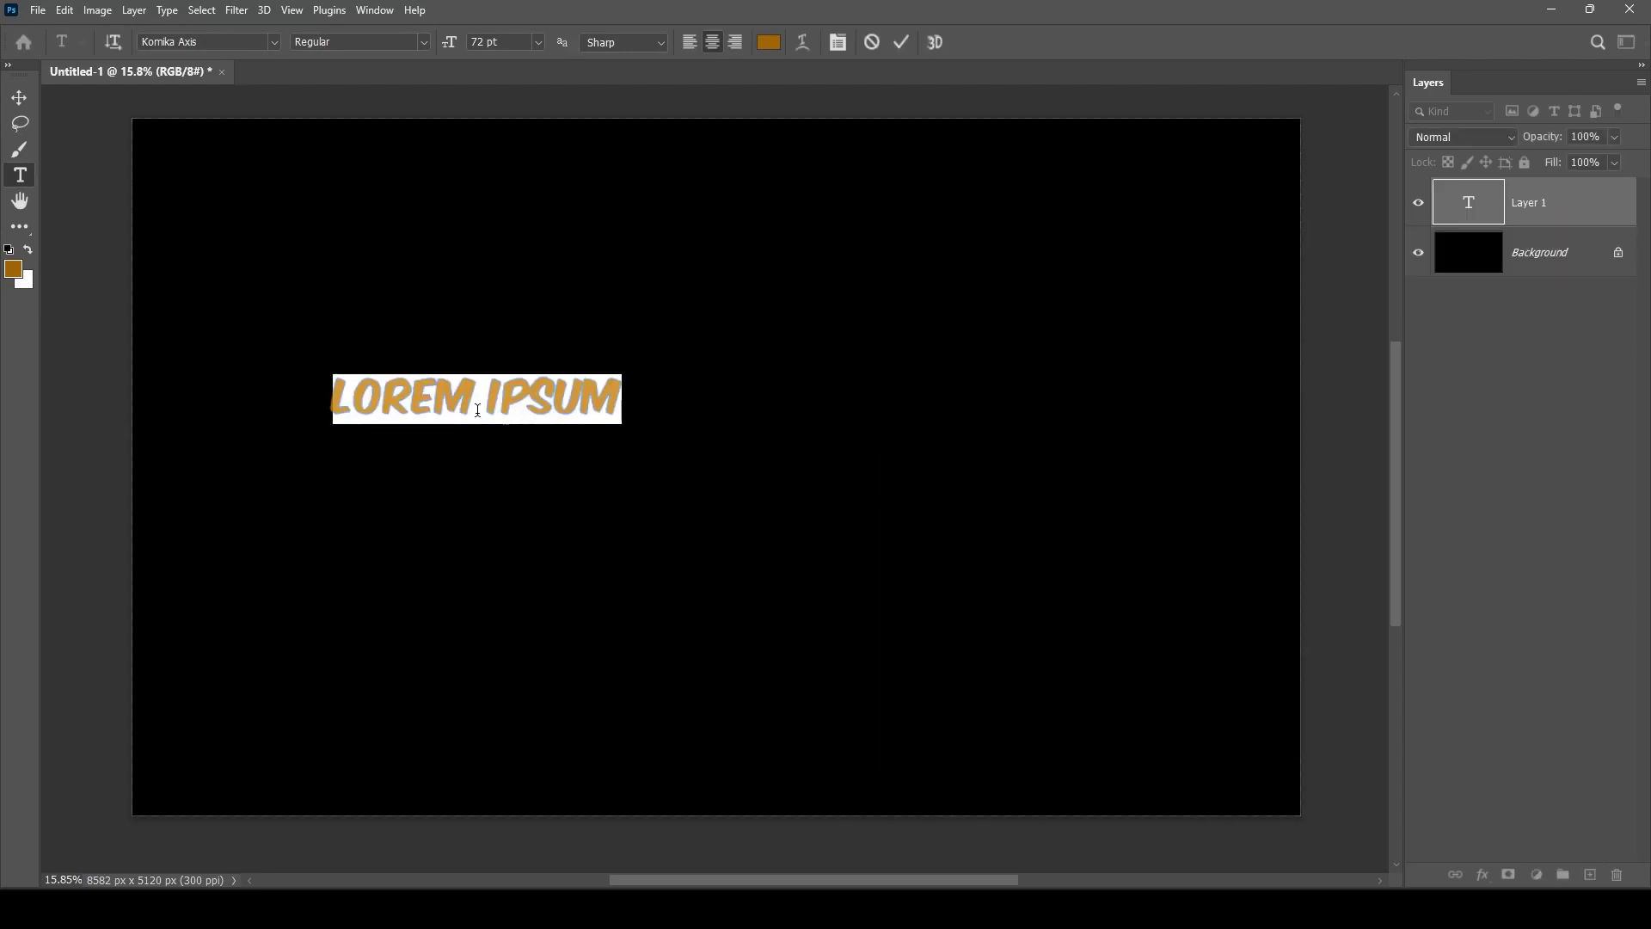
{"action": "type", "text": "C"}
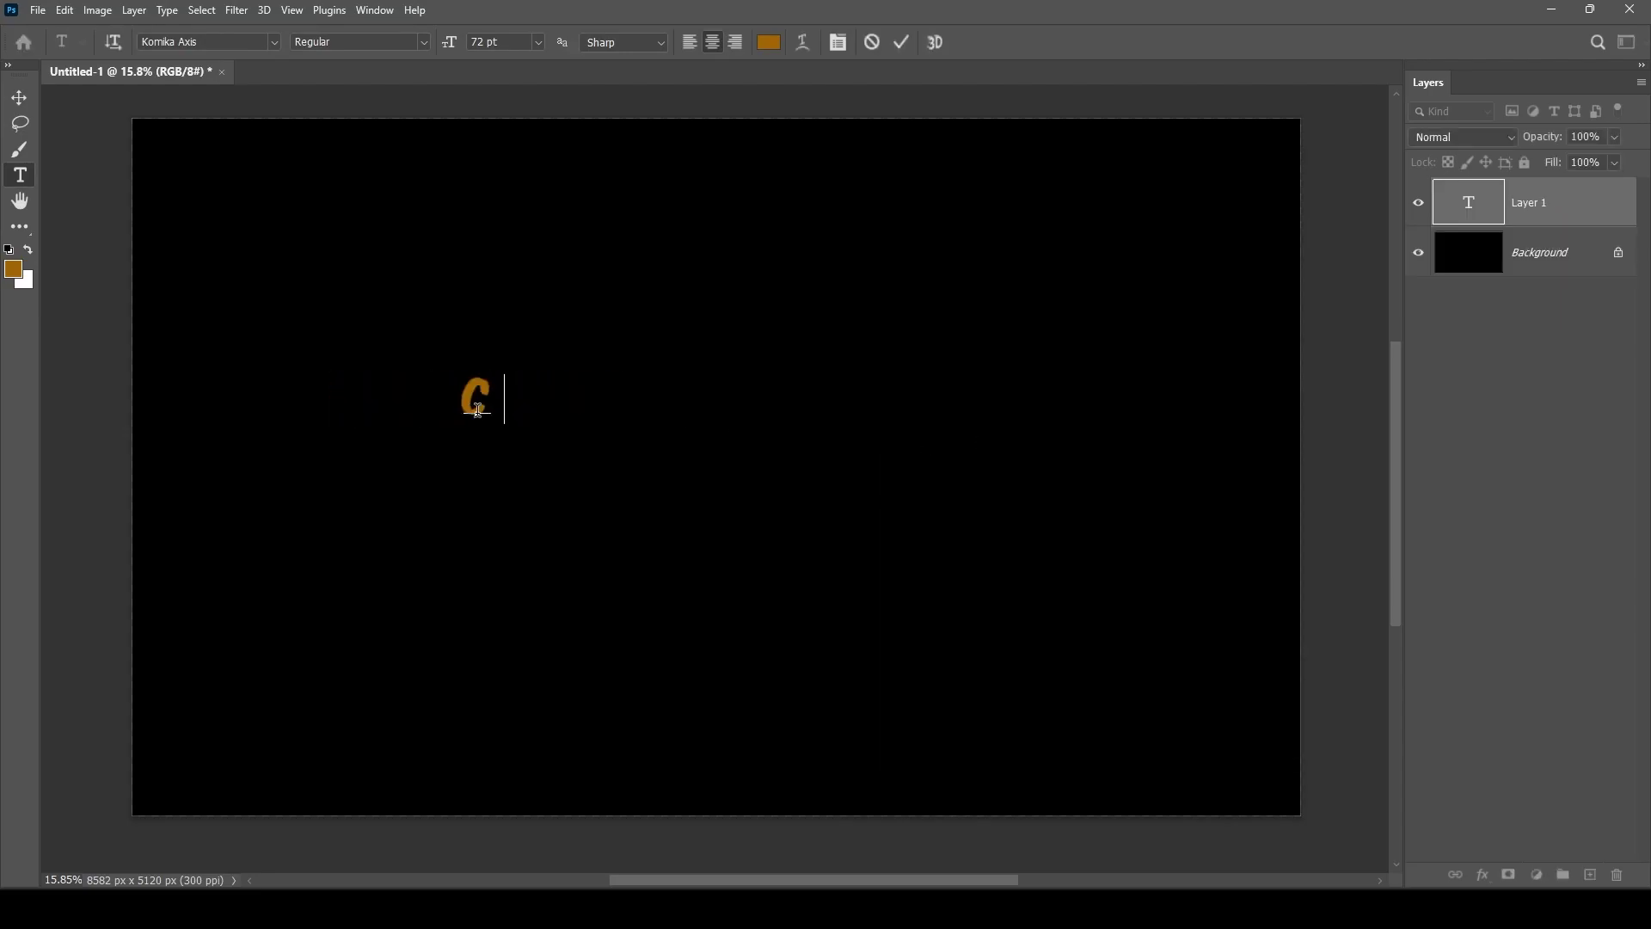
{"action": "type", "text": "HOCOLATE"}
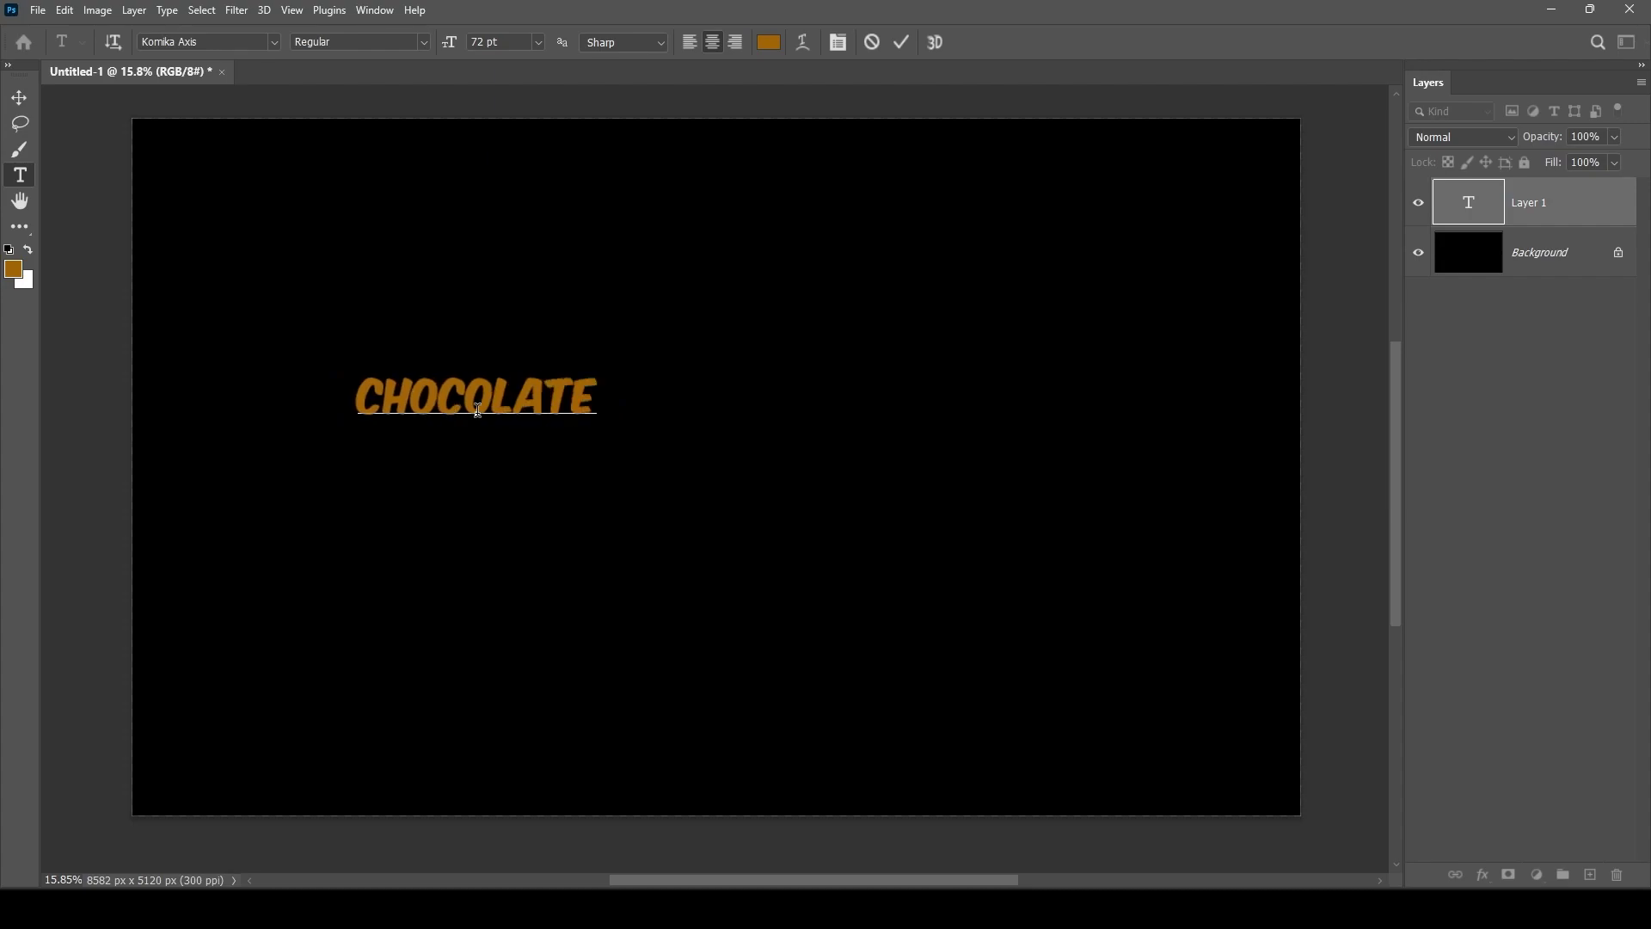
Scale up the CHOCOLATE text proportionally until it spans about two thirds of the canvas width
{"action": "left_click", "coordinate": [19, 97]}
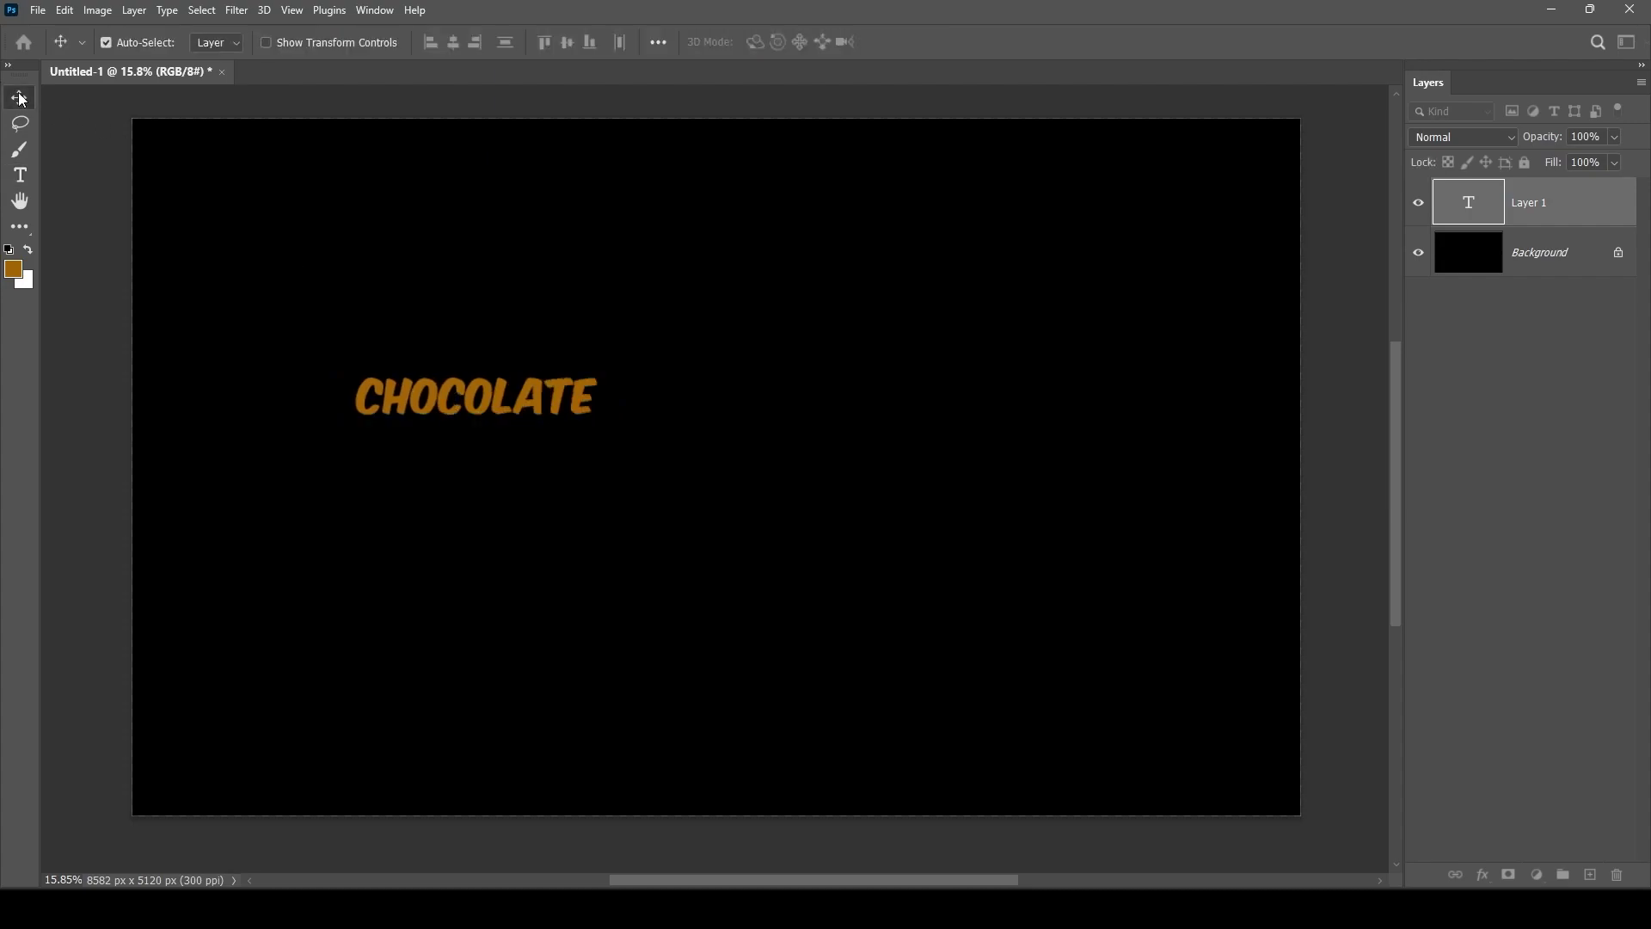
{"action": "key", "text": "ctrl+t"}
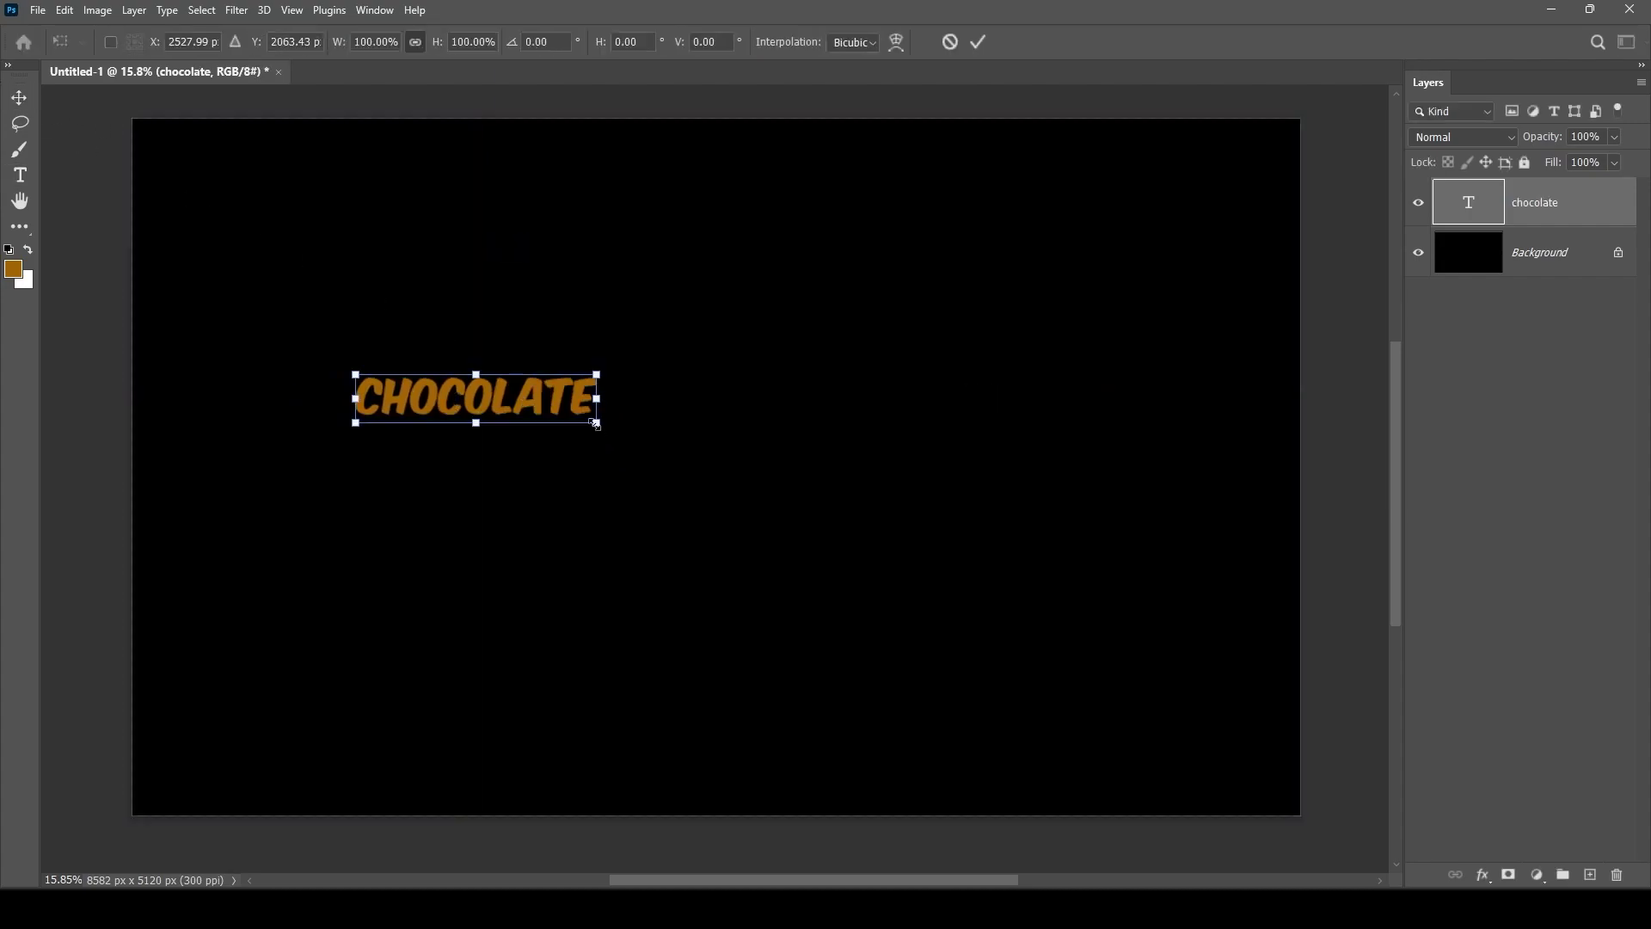
{"action": "left_click_drag", "start_coordinate": [619, 430], "coordinate": [1102, 612]}
{"action": "key", "text": "Return"}
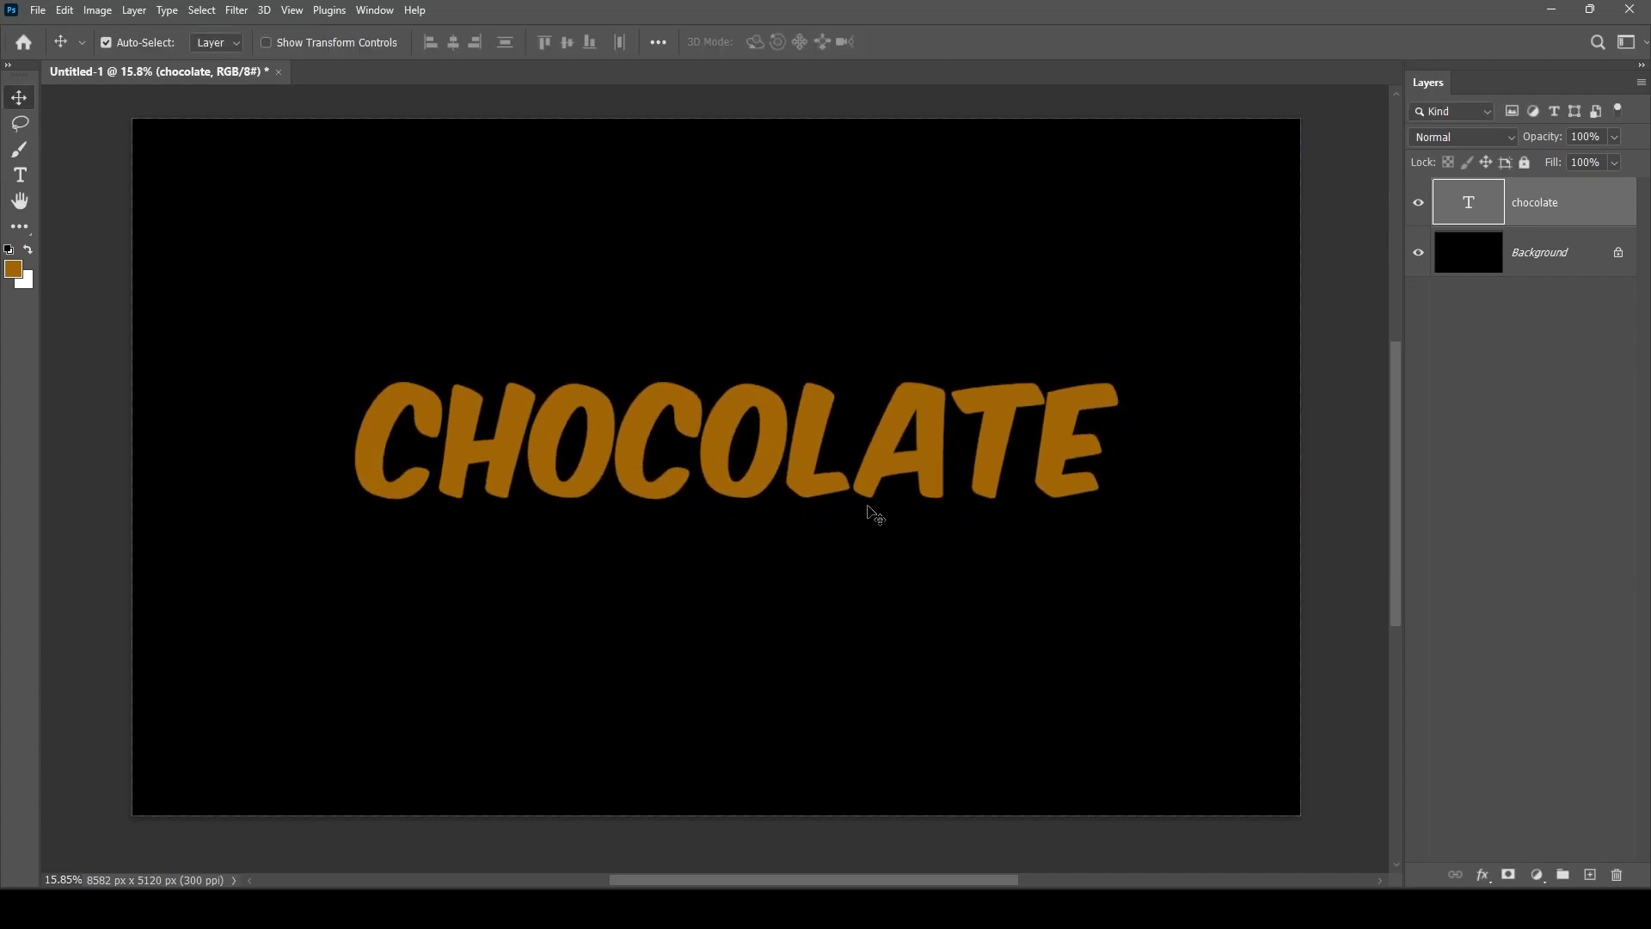
Place the Drip image from the Desktop as an embedded file and move it below the start of the word
{"action": "left_click", "coordinate": [37, 9]}
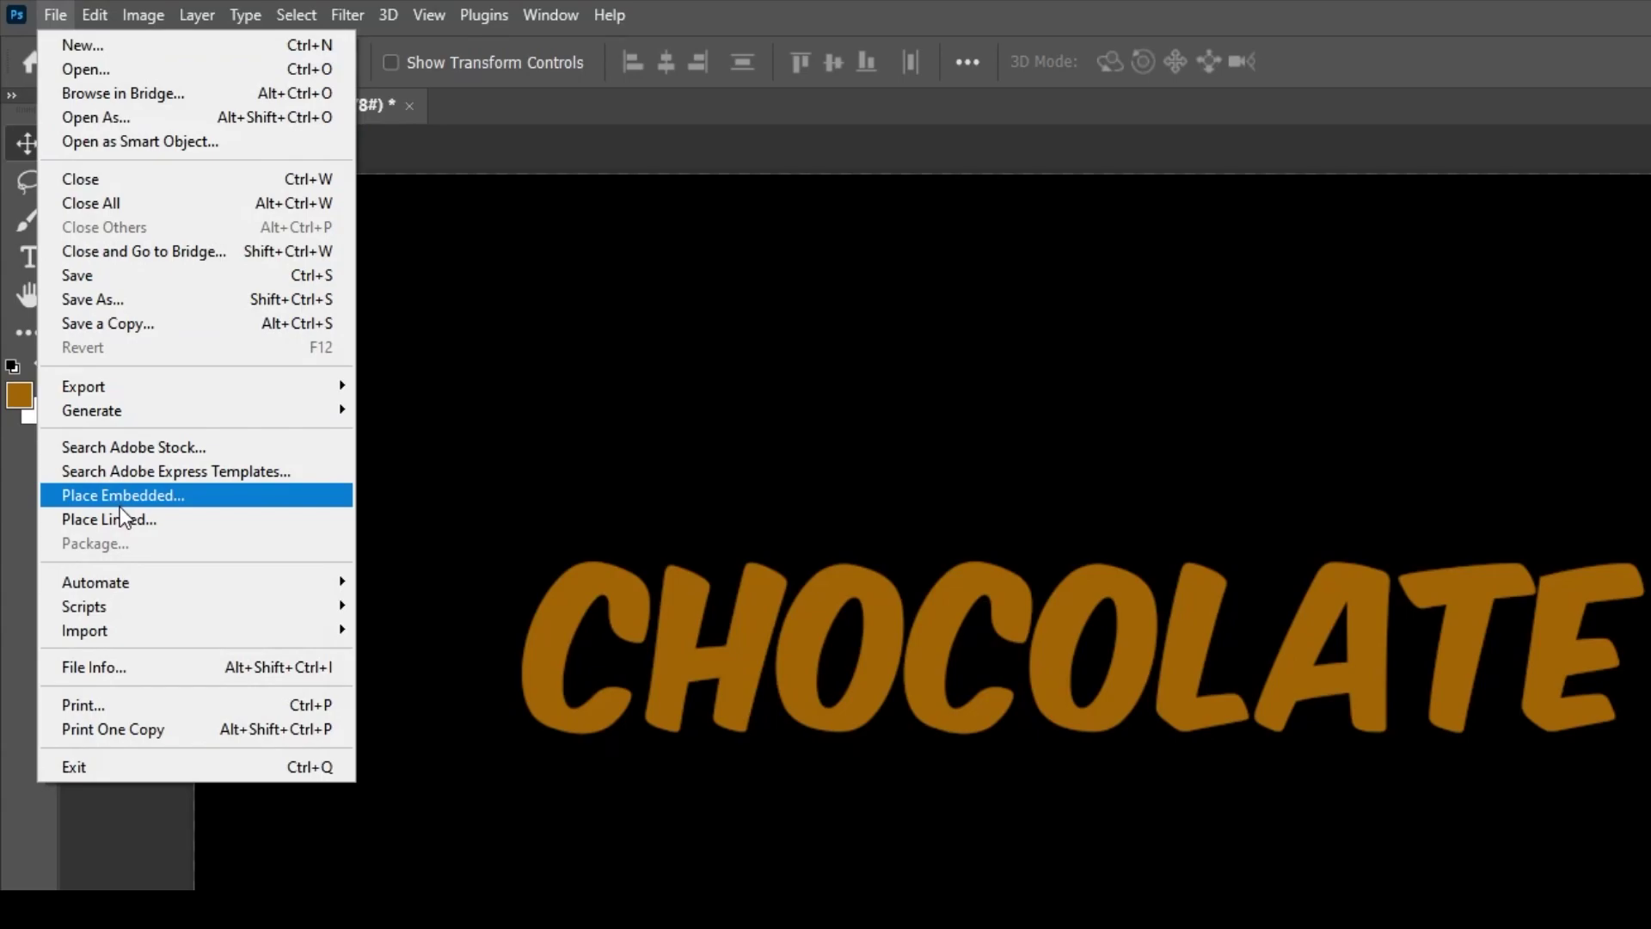
{"action": "left_click", "coordinate": [122, 499]}
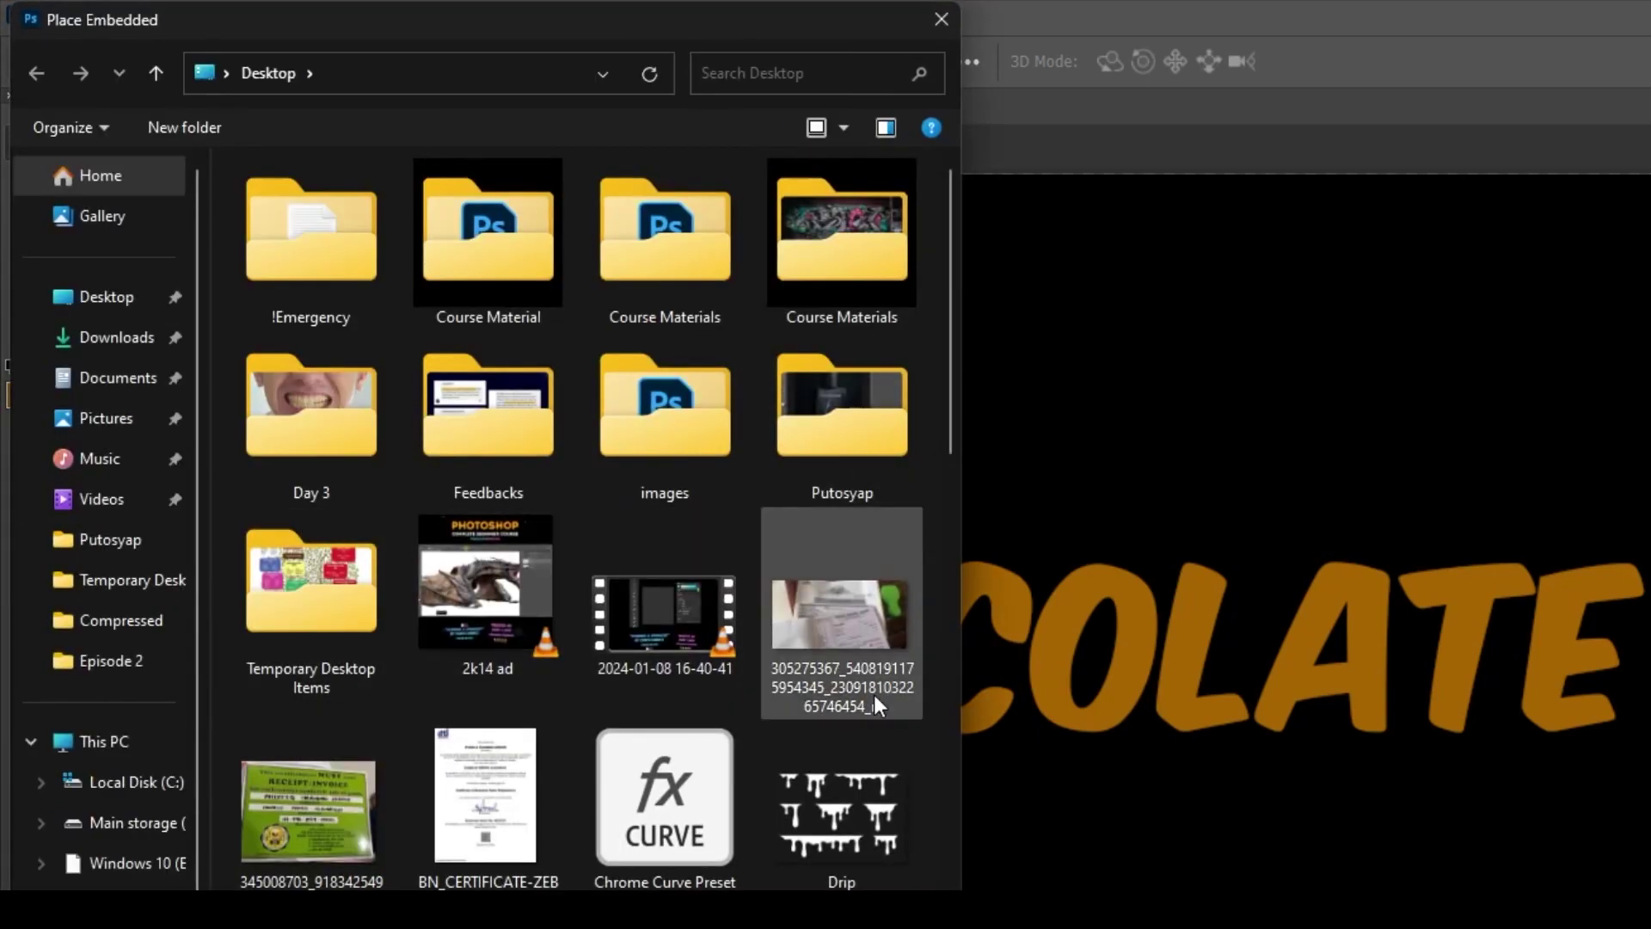
{"action": "left_click", "coordinate": [850, 786]}
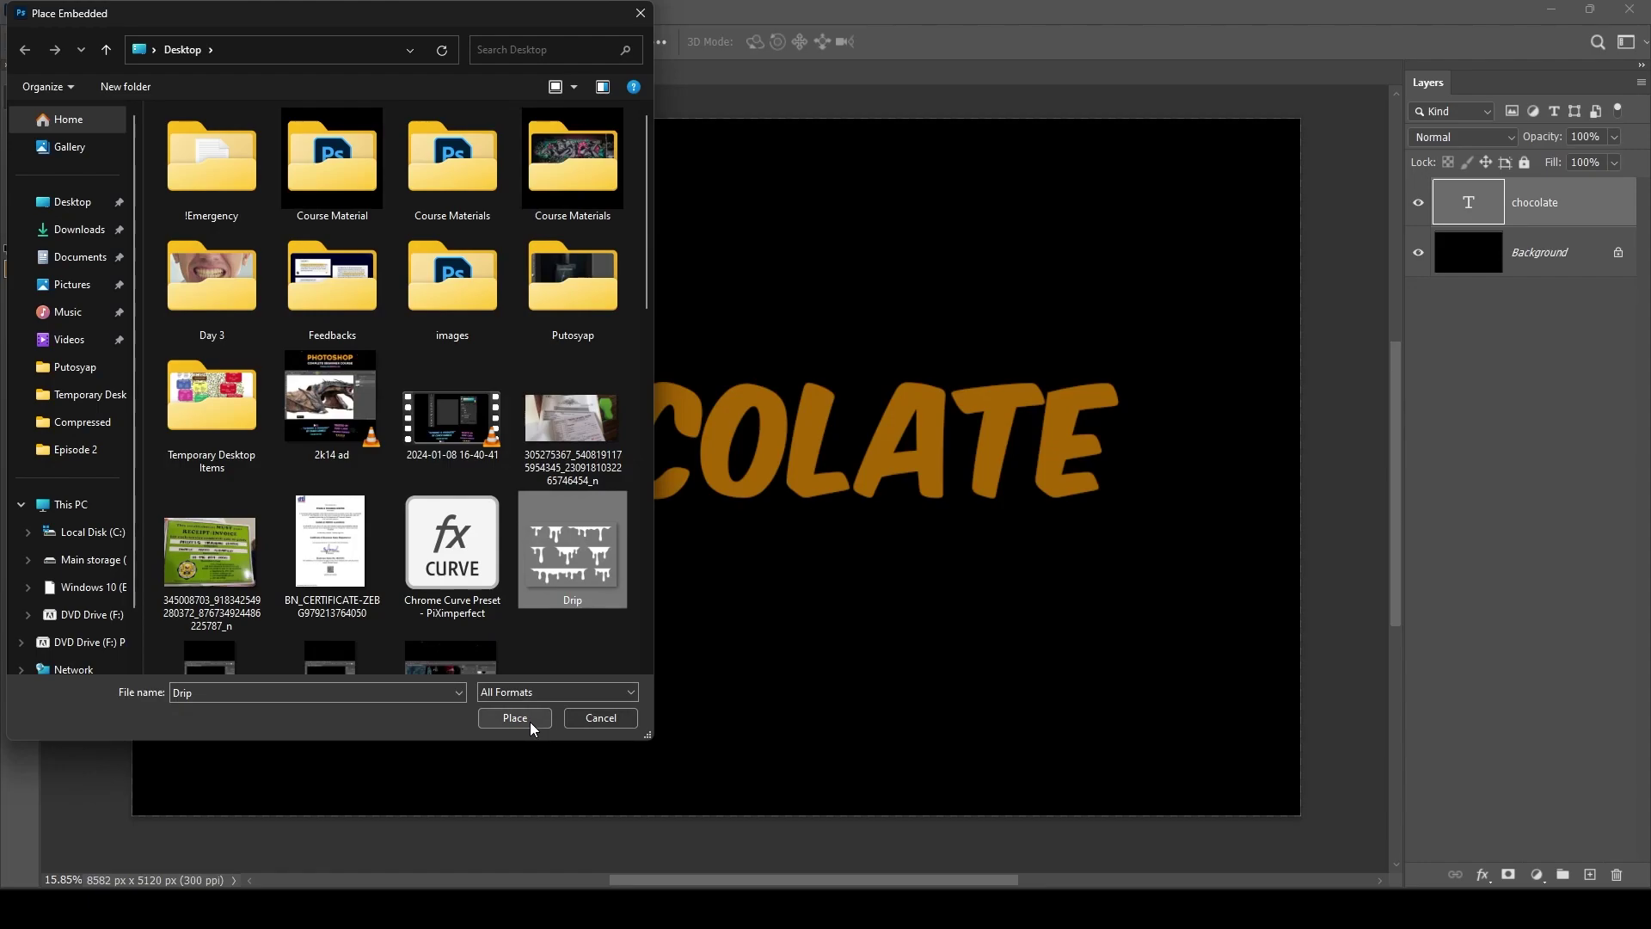
{"action": "left_click", "coordinate": [532, 720]}
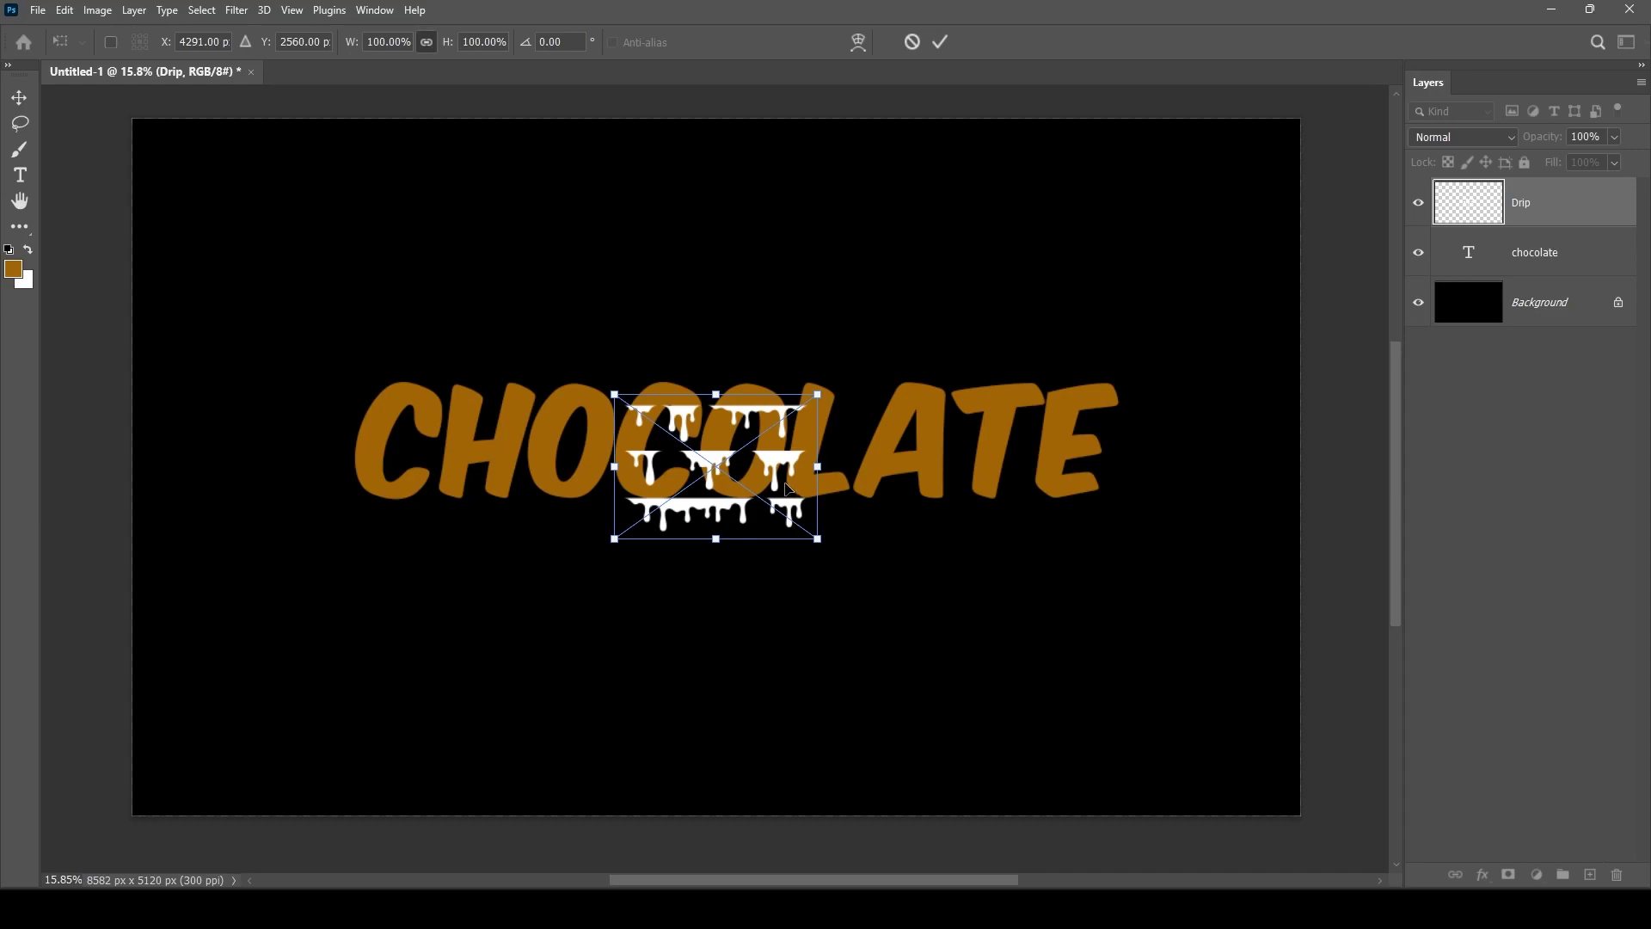
{"action": "key", "text": "Return"}
{"action": "left_click_drag", "start_coordinate": [685, 446], "coordinate": [415, 650]}
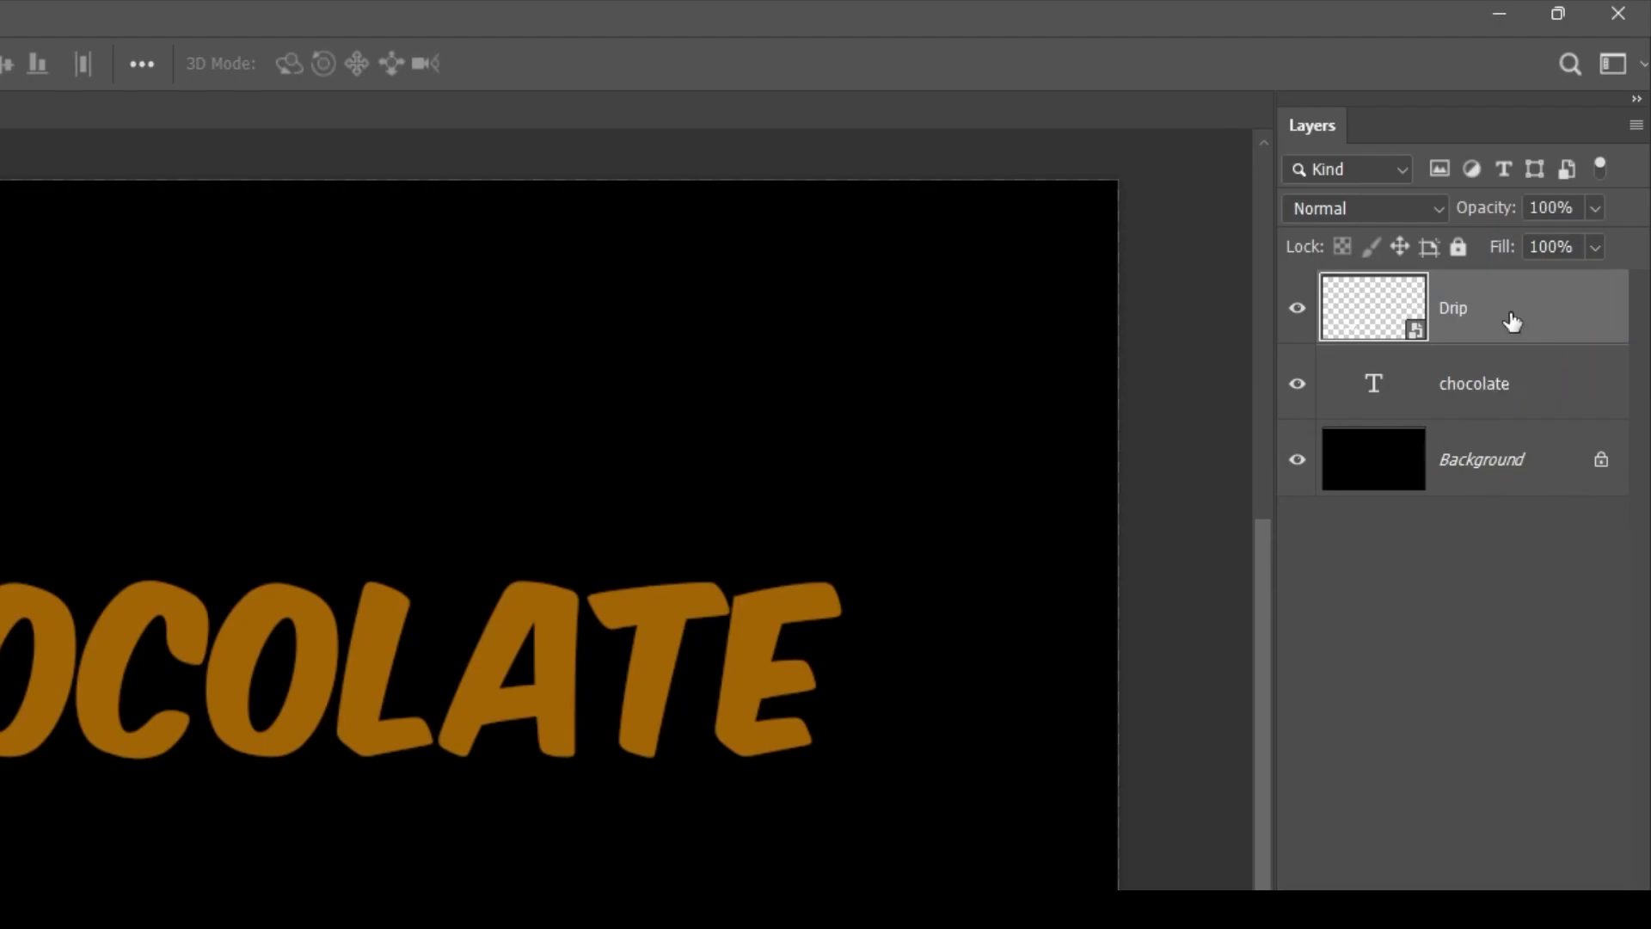
Rasterize the Drip layer, and lasso and cut its first top-row drip onto a separate layer
{"action": "right_click", "coordinate": [1512, 321]}
{"action": "left_click", "coordinate": [1352, 779]}
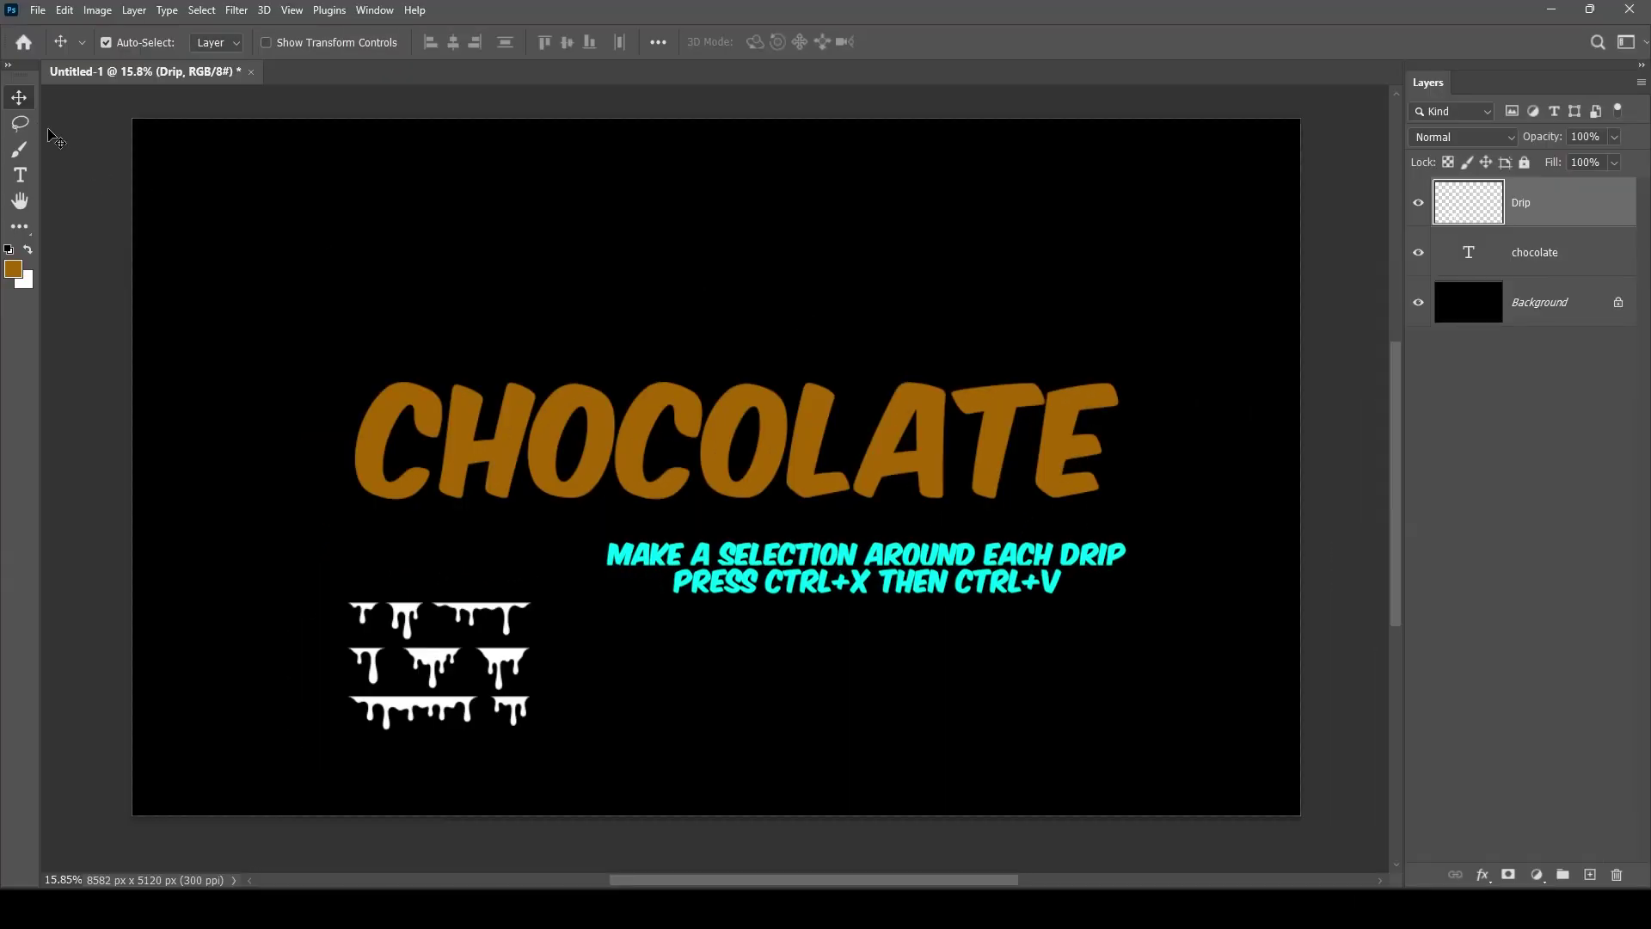
{"action": "key", "text": "l"}
{"action": "mouse_move", "coordinate": [359, 588]}
{"action": "left_mouse_down"}
{"action": "mouse_move", "coordinate": [340, 624]}
{"action": "mouse_move", "coordinate": [363, 631]}
{"action": "mouse_move", "coordinate": [387, 607]}
{"action": "mouse_move", "coordinate": [362, 588]}
{"action": "left_mouse_up"}
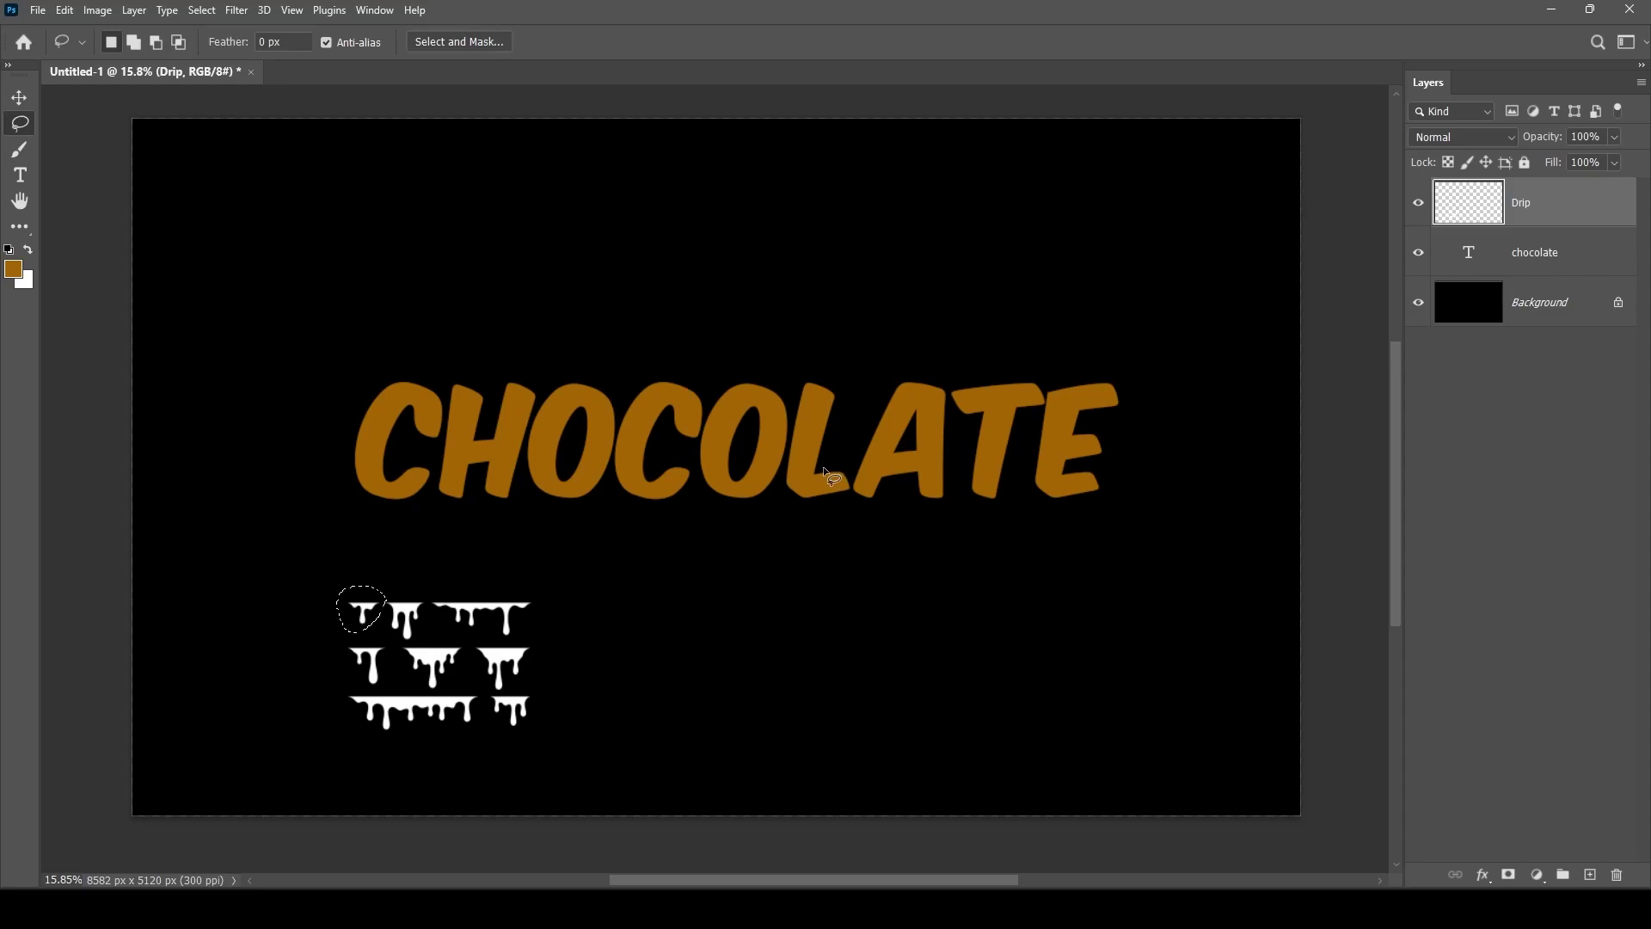
{"action": "key", "text": "ctrl+x"}
{"action": "key", "text": "ctrl+v"}
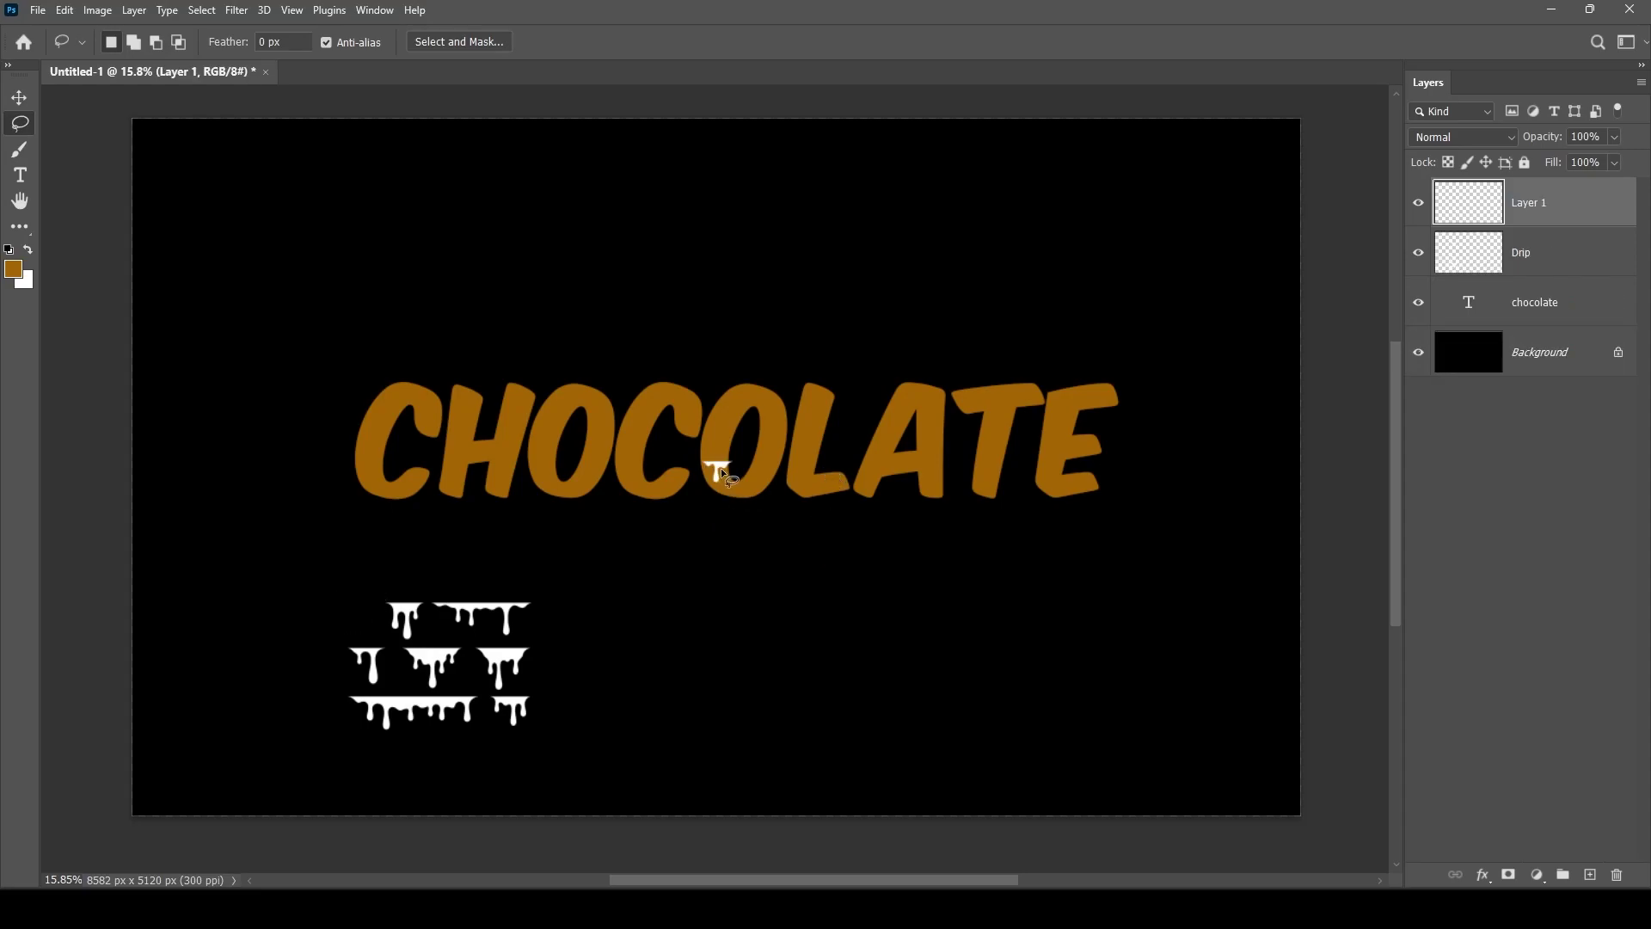
Cut the two remaining top-row drips from the Drip layer, each onto its own layer
{"action": "mouse_move", "coordinate": [416, 593]}
{"action": "left_mouse_down"}
{"action": "mouse_move", "coordinate": [380, 597]}
{"action": "mouse_move", "coordinate": [379, 640]}
{"action": "mouse_move", "coordinate": [408, 651]}
{"action": "mouse_move", "coordinate": [443, 613]}
{"action": "mouse_move", "coordinate": [416, 593]}
{"action": "left_mouse_up"}
{"action": "left_click", "coordinate": [1528, 263]}
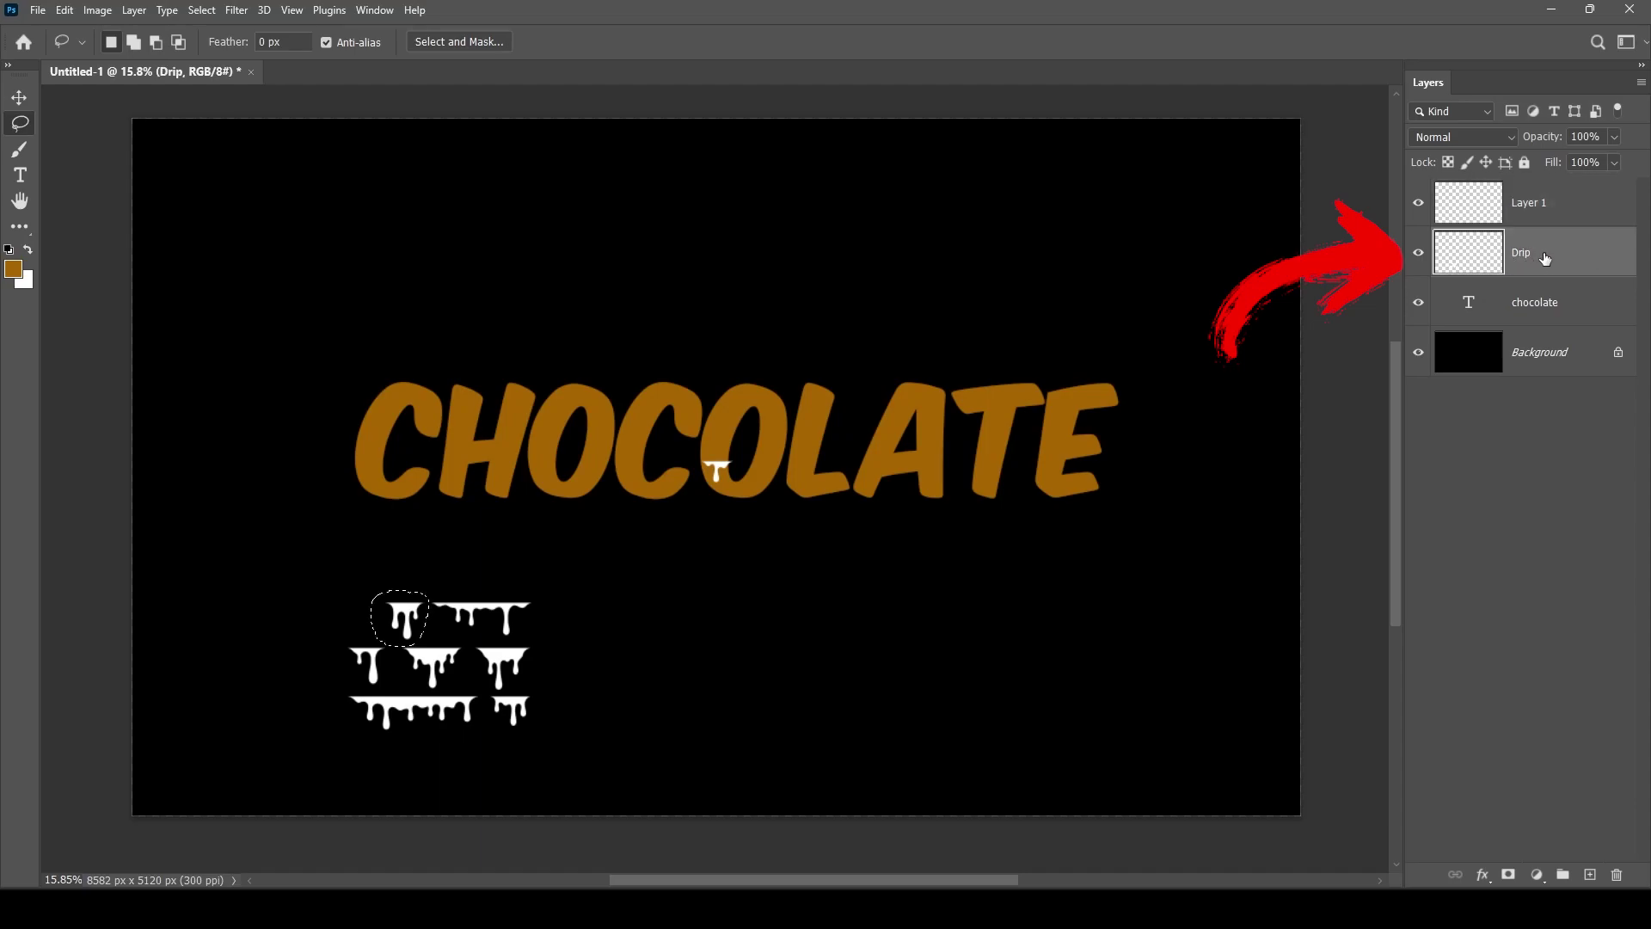
{"action": "key", "text": "ctrl+x"}
{"action": "key", "text": "ctrl+v"}
{"action": "key", "text": "alt+bracketleft"}
{"action": "mouse_move", "coordinate": [468, 594]}
{"action": "left_mouse_down"}
{"action": "mouse_move", "coordinate": [460, 640]}
{"action": "mouse_move", "coordinate": [526, 636]}
{"action": "mouse_move", "coordinate": [469, 592]}
{"action": "left_mouse_up"}
{"action": "key", "text": "ctrl+x"}
{"action": "key", "text": "ctrl+v"}
Cut the three middle-row drips and the small bottom-row drip onto separate layers, leaving the wide bottom drip on the Drip layer
{"action": "key", "text": "alt+bracketleft"}
{"action": "mouse_move", "coordinate": [372, 639]}
{"action": "left_mouse_down"}
{"action": "mouse_move", "coordinate": [358, 657]}
{"action": "mouse_move", "coordinate": [378, 679]}
{"action": "left_mouse_up"}
{"action": "key", "text": "ctrl+x"}
{"action": "key", "text": "ctrl+v"}
{"action": "key", "text": "alt+bracketleft"}
{"action": "mouse_move", "coordinate": [437, 630]}
{"action": "left_mouse_down"}
{"action": "mouse_move", "coordinate": [424, 692]}
{"action": "mouse_move", "coordinate": [440, 630]}
{"action": "mouse_move", "coordinate": [529, 685]}
{"action": "mouse_move", "coordinate": [486, 726]}
{"action": "left_mouse_up"}
{"action": "key", "text": "ctrl+x"}
{"action": "key", "text": "ctrl+v"}
{"action": "key", "text": "alt+bracketleft"}
{"action": "key", "text": "ctrl+x"}
{"action": "key", "text": "ctrl+v"}
{"action": "key", "text": "alt+bracketleft"}
{"action": "key", "text": "ctrl+x"}
{"action": "key", "text": "ctrl+v"}
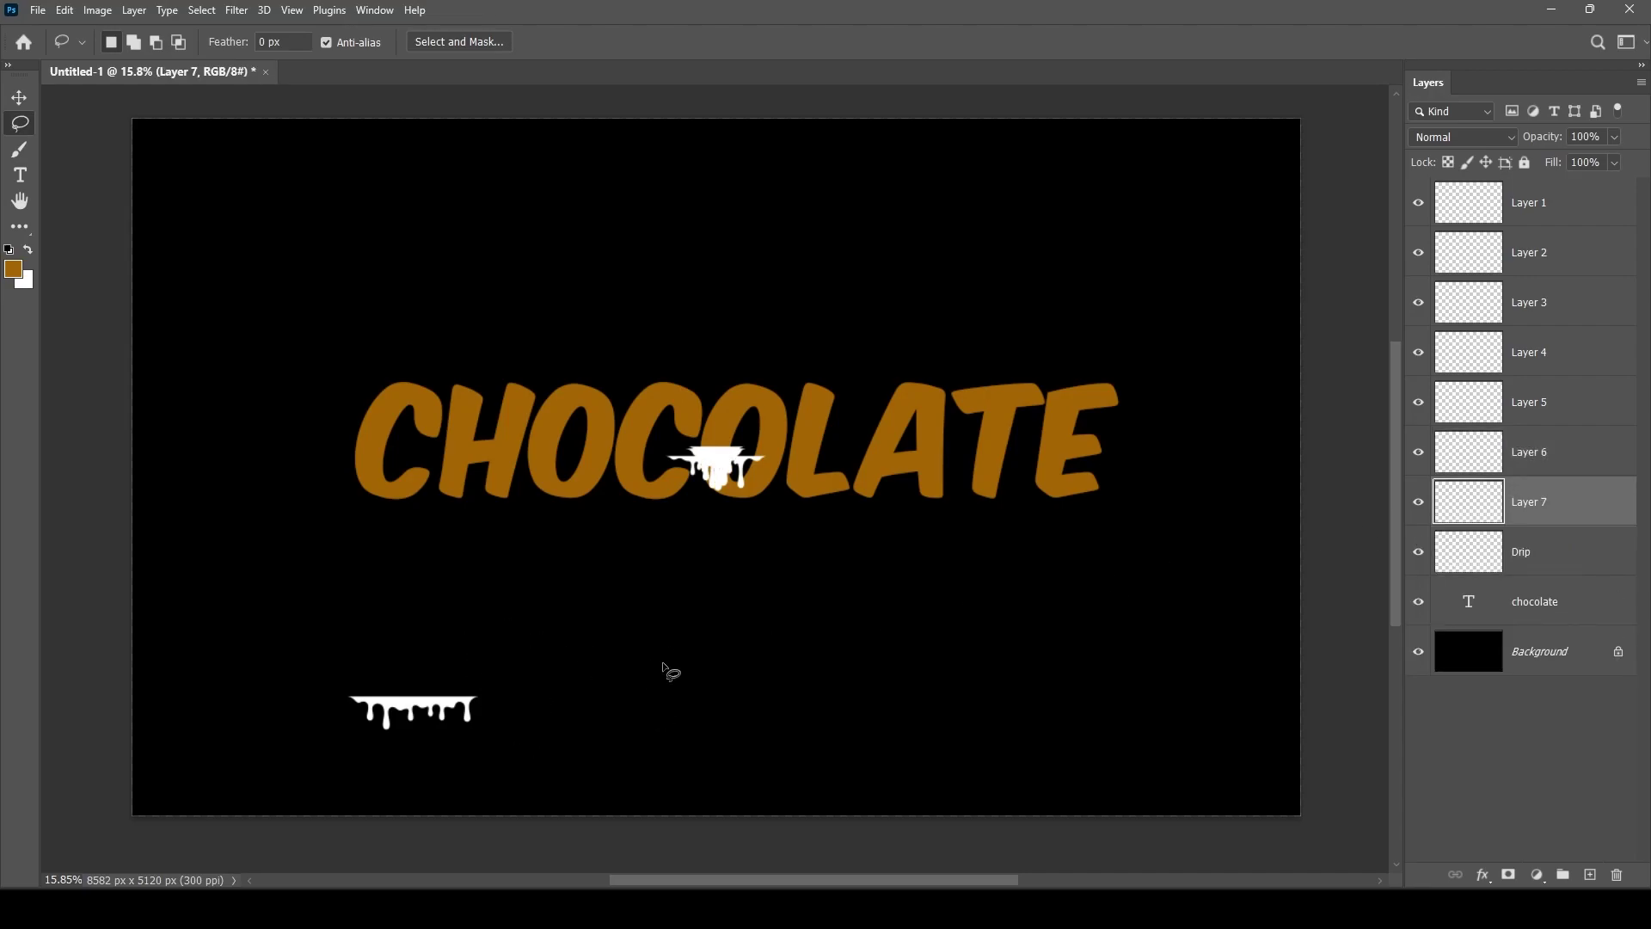
Spread the stacked drip pieces apart in the empty area below the CHOCOLATE text
{"action": "left_click", "coordinate": [26, 103]}
{"action": "left_click_drag", "start_coordinate": [721, 471], "coordinate": [898, 644]}
{"action": "left_click_drag", "start_coordinate": [720, 469], "coordinate": [810, 603]}
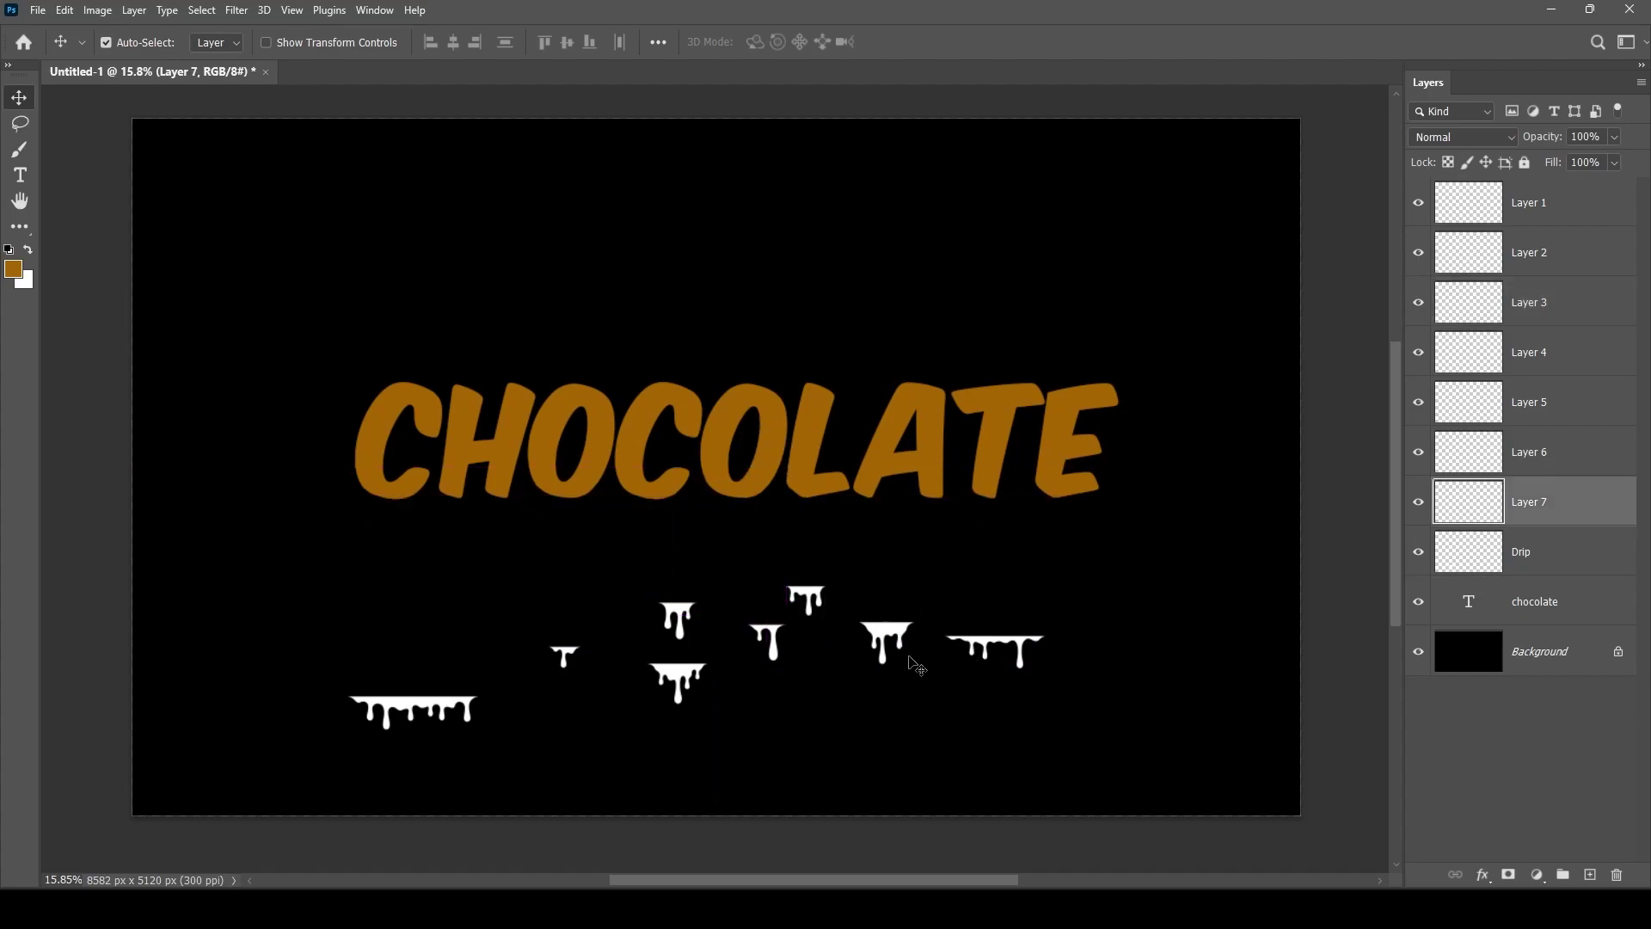
Position one drip against the lower edge of each of the first six letters, C, H, O, C, O and L
{"action": "scroll", "coordinate": [494, 673], "scroll_direction": "up", "scroll_amount": 3}
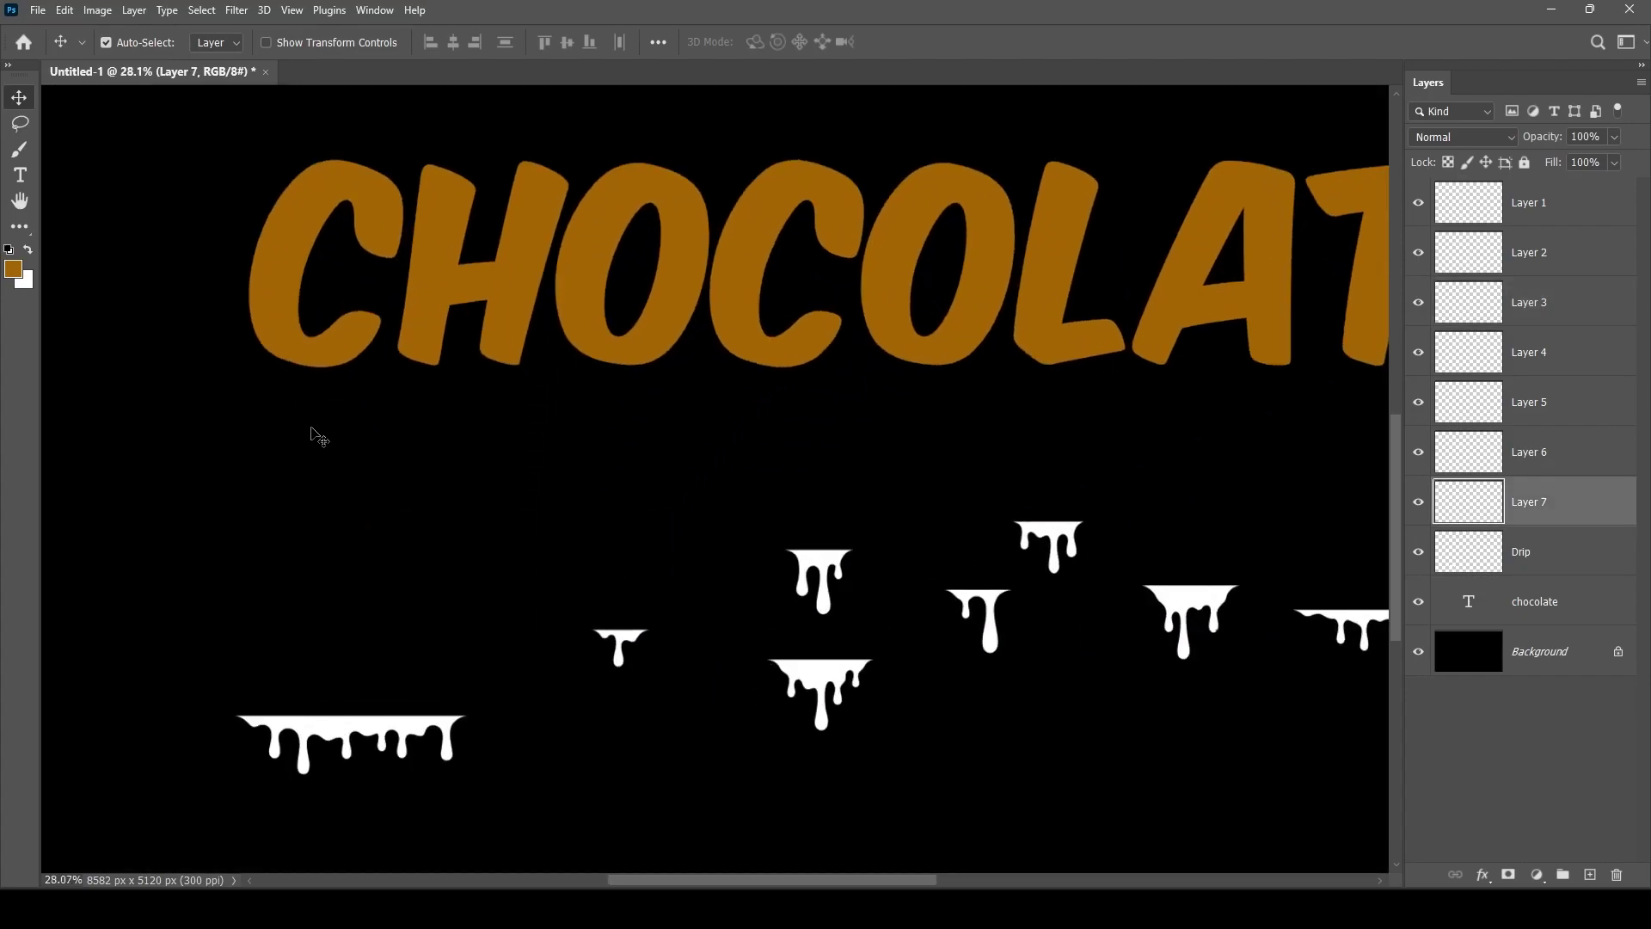
{"action": "scroll", "coordinate": [567, 458], "scroll_direction": "up", "scroll_amount": 1}
{"action": "scroll", "coordinate": [568, 458], "scroll_direction": "right", "scroll_amount": 1}
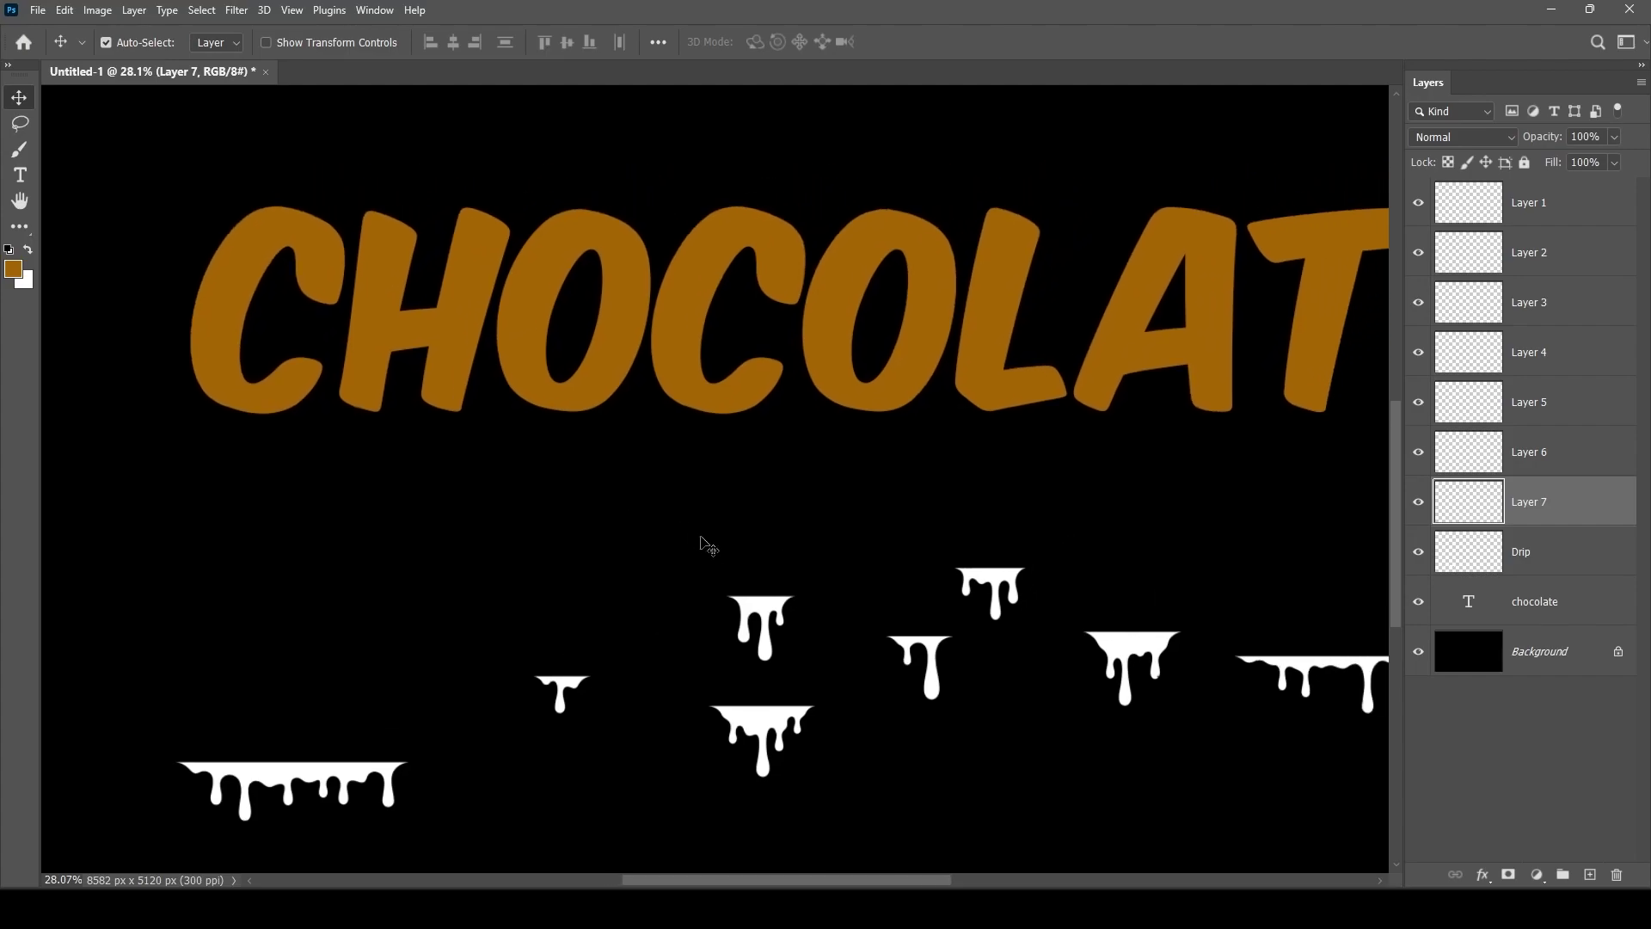
{"action": "left_click_drag", "start_coordinate": [764, 628], "coordinate": [262, 424]}
{"action": "left_click_drag", "start_coordinate": [568, 688], "coordinate": [444, 412]}
{"action": "left_click_drag", "start_coordinate": [757, 714], "coordinate": [565, 409]}
{"action": "left_click_drag", "start_coordinate": [920, 654], "coordinate": [738, 413]}
{"action": "left_click_drag", "start_coordinate": [989, 585], "coordinate": [875, 421]}
{"action": "left_click_drag", "start_coordinate": [1131, 649], "coordinate": [1007, 417]}
Cut part of the long top-row drip onto its own layer and move it to the crossbar of the T
{"action": "mouse_move", "coordinate": [1288, 671]}
{"action": "left_mouse_down"}
{"action": "mouse_move", "coordinate": [976, 507]}
{"action": "mouse_move", "coordinate": [941, 607]}
{"action": "left_mouse_up"}
{"action": "left_click", "coordinate": [19, 123]}
{"action": "left_click_drag", "start_coordinate": [765, 594], "coordinate": [856, 671]}
{"action": "key", "text": "ctrl+x"}
{"action": "key", "text": "ctrl+v"}
{"action": "key", "text": "v"}
{"action": "left_click_drag", "start_coordinate": [744, 473], "coordinate": [1023, 320]}
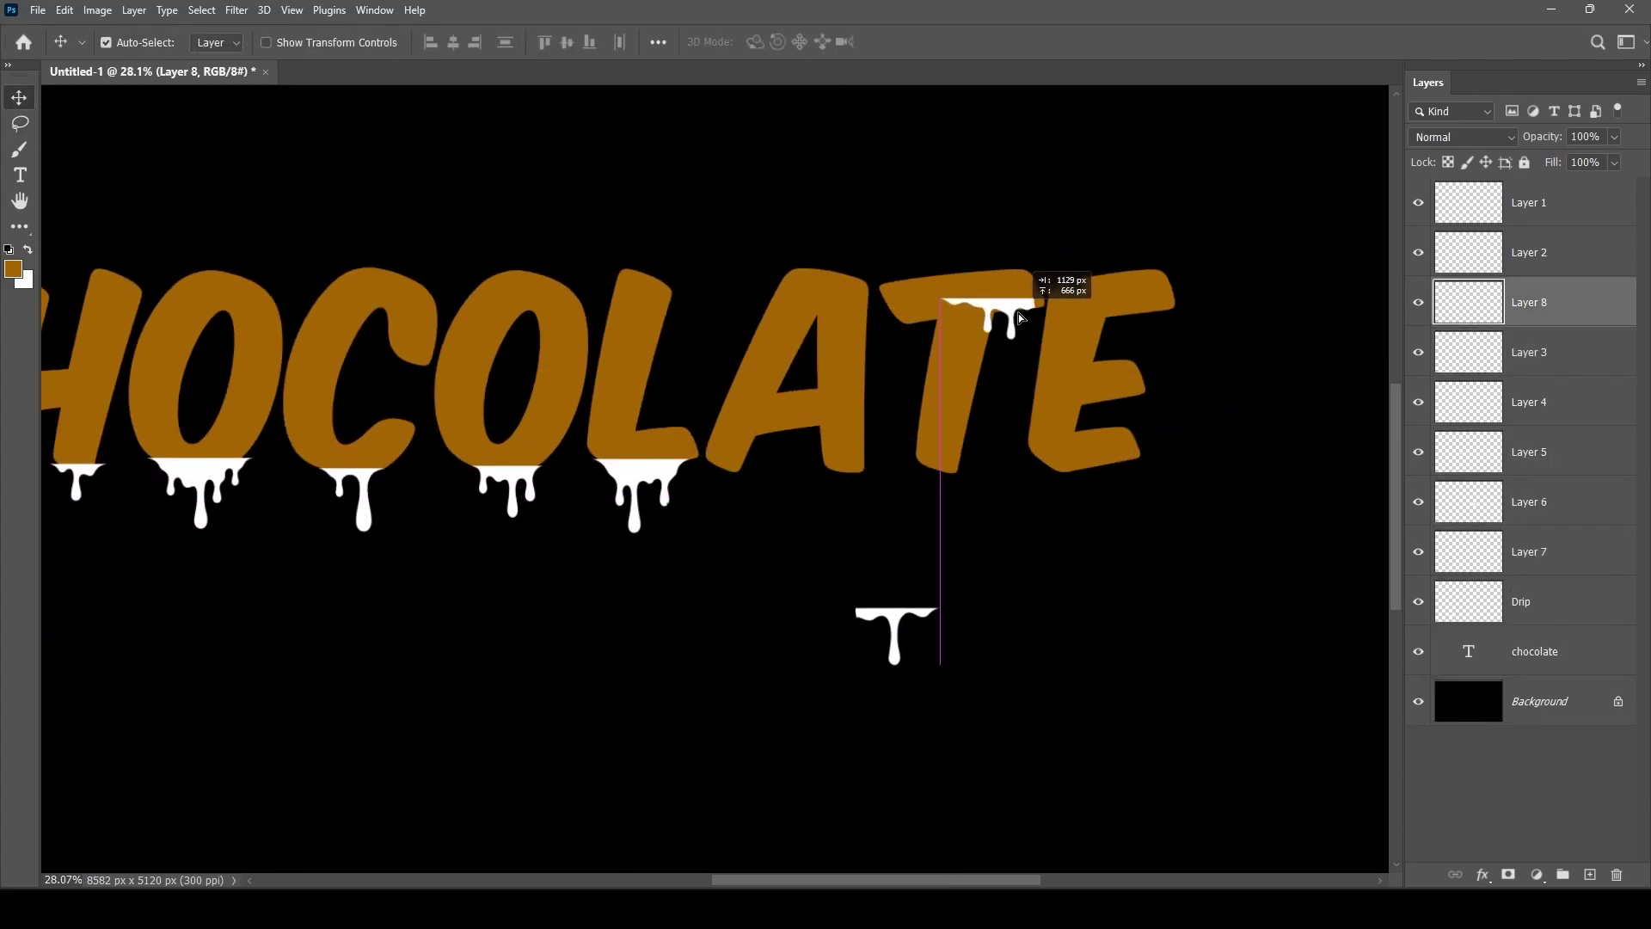
Free-transform the drip on the T so its top edge follows the slant of the crossbar
{"action": "key", "text": "ctrl+t"}
{"action": "scroll", "coordinate": [921, 416], "scroll_direction": "up", "scroll_amount": 3}
{"action": "left_click_drag", "start_coordinate": [921, 416], "coordinate": [946, 404]}
{"action": "left_click", "coordinate": [978, 42]}
{"action": "key", "text": "ctrl+minus"}
Move the remaining piece of the long drip under the E's upper arm and transform it to match the arm's slant
{"action": "left_click_drag", "start_coordinate": [894, 636], "coordinate": [1013, 579]}
{"action": "key", "text": "ctrl+t"}
{"action": "scroll", "coordinate": [1013, 578], "scroll_direction": "up", "scroll_amount": 3}
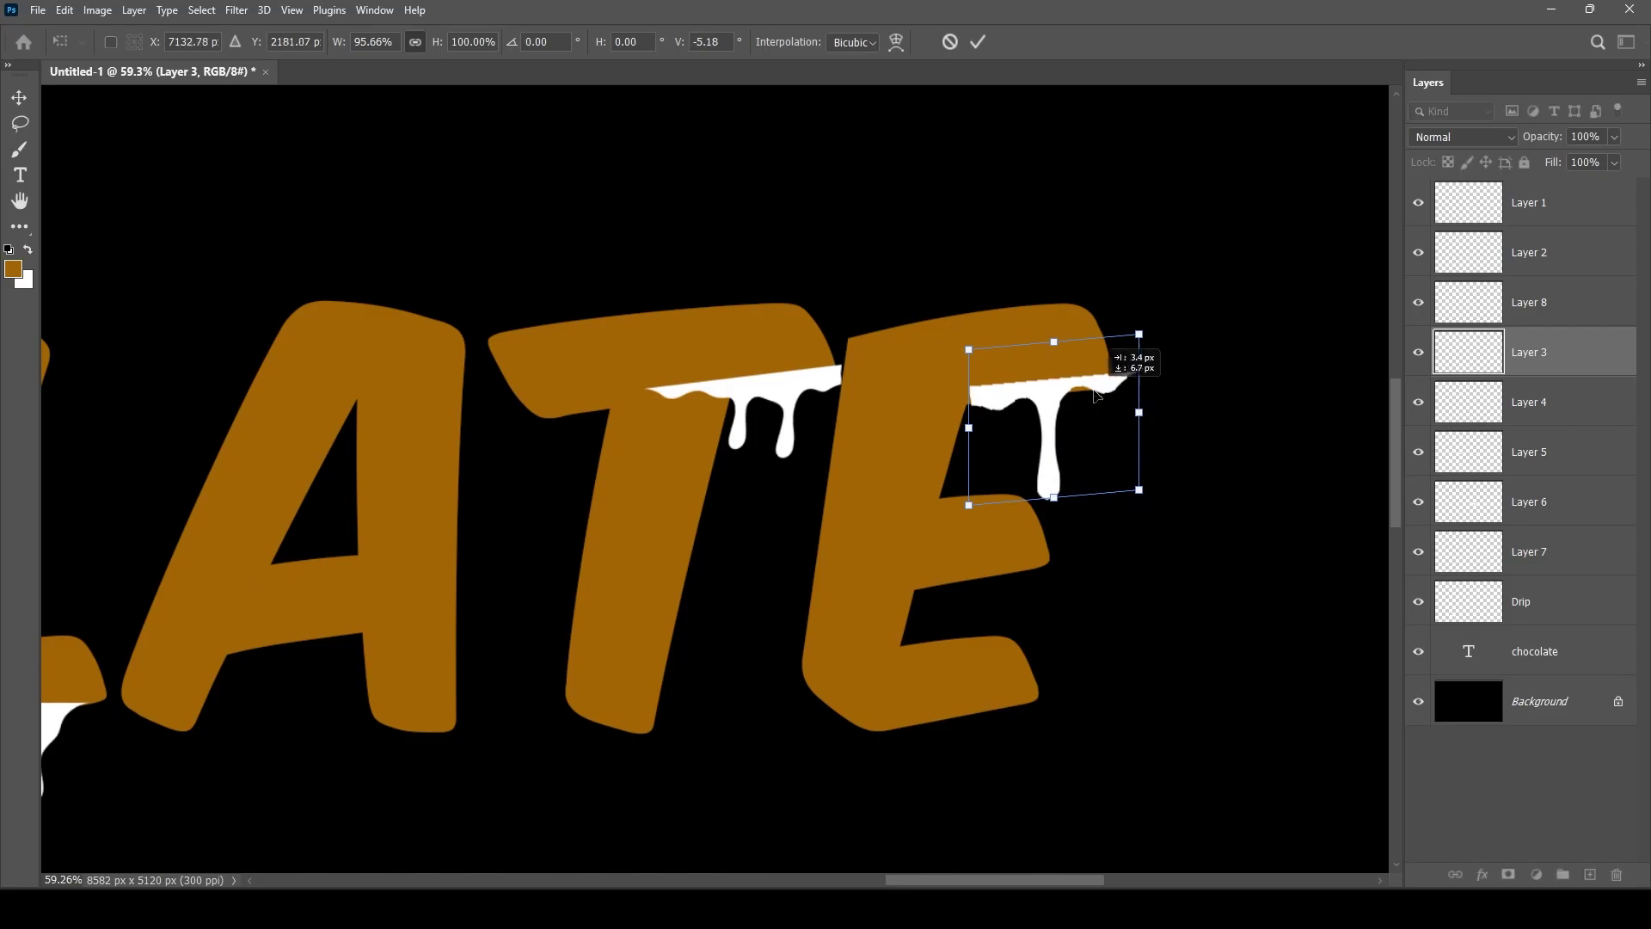
{"action": "key", "text": "Return"}
{"action": "key", "text": "ctrl+minus"}
Split the last wide drip onto two layers and place the pieces at the bases of the T and E
{"action": "left_click", "coordinate": [249, 683]}
{"action": "scroll", "coordinate": [250, 683], "scroll_direction": "up", "scroll_amount": 3}
{"action": "left_click", "coordinate": [20, 123]}
{"action": "mouse_move", "coordinate": [640, 570]}
{"action": "left_mouse_down"}
{"action": "mouse_move", "coordinate": [809, 602]}
{"action": "mouse_move", "coordinate": [921, 468]}
{"action": "left_mouse_up"}
{"action": "key", "text": "ctrl+x"}
{"action": "key", "text": "ctrl+v"}
{"action": "key", "text": "v"}
{"action": "left_click_drag", "start_coordinate": [941, 633], "coordinate": [1087, 490]}
Free-transform the drip at the base of the E to follow the letter's slanted lower edge
{"action": "key", "text": "ctrl+t"}
{"action": "left_click_drag", "start_coordinate": [1114, 561], "coordinate": [1132, 564]}
{"action": "key", "text": "Return"}
{"action": "key", "text": "ctrl+minus"}
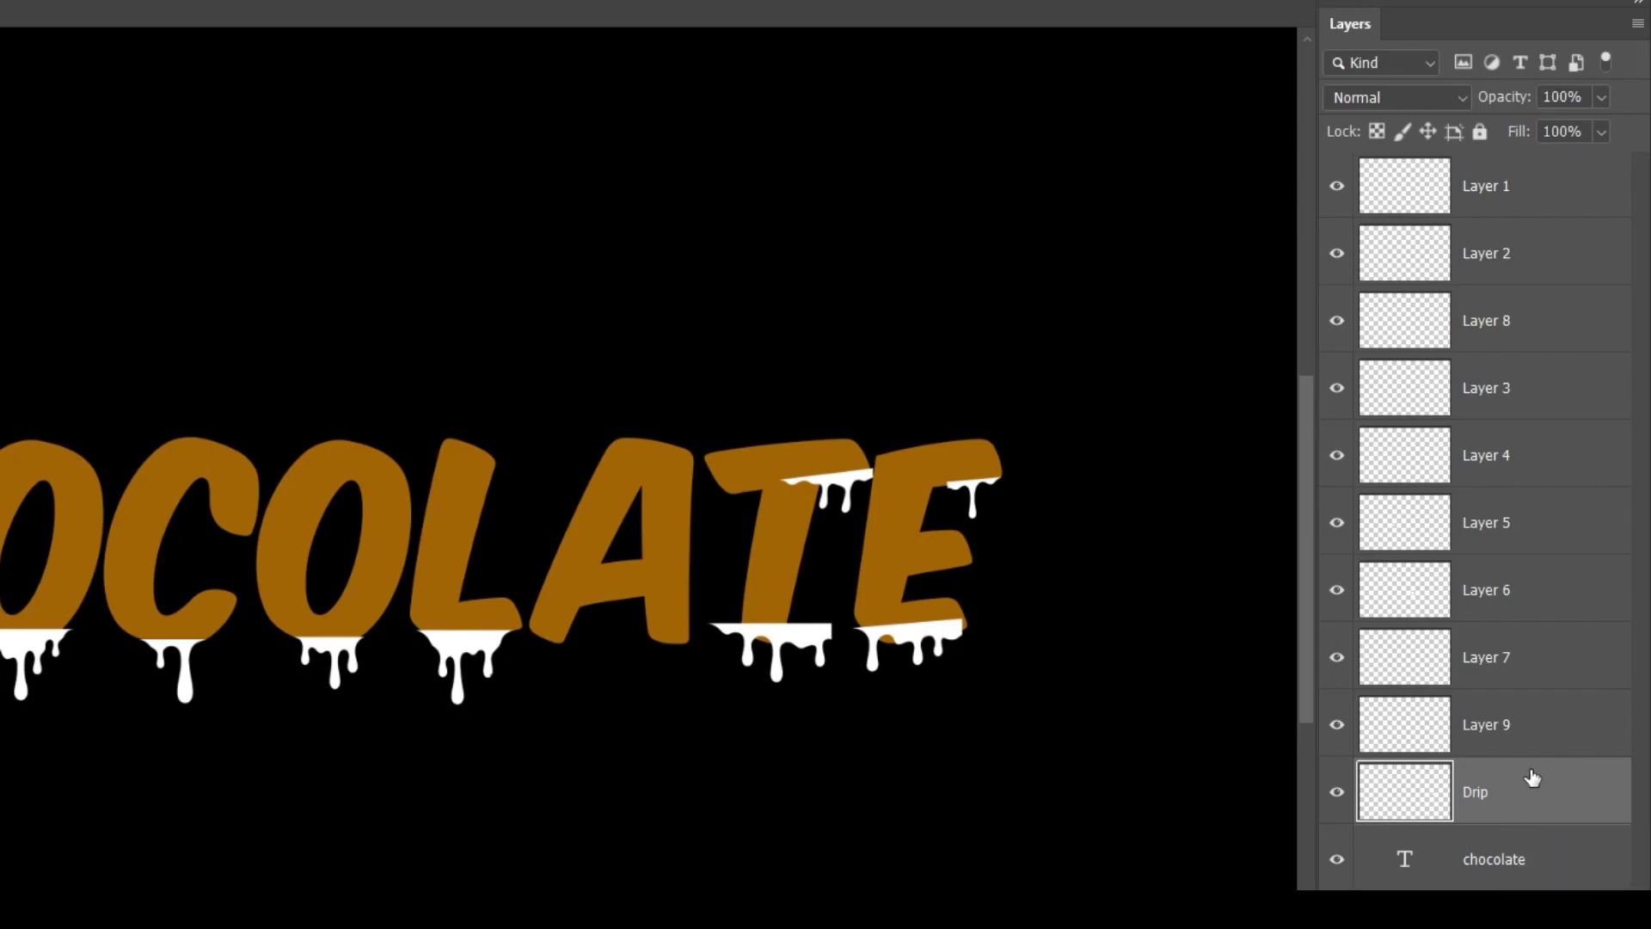
Select all the drip layers from Drip up to Layer 1 and group them
{"action": "left_click", "coordinate": [1552, 733], "text": "shift"}
{"action": "left_click", "coordinate": [1551, 666], "text": "shift"}
{"action": "left_click", "coordinate": [1539, 585], "text": "shift"}
{"action": "left_click", "coordinate": [1526, 527], "text": "shift"}
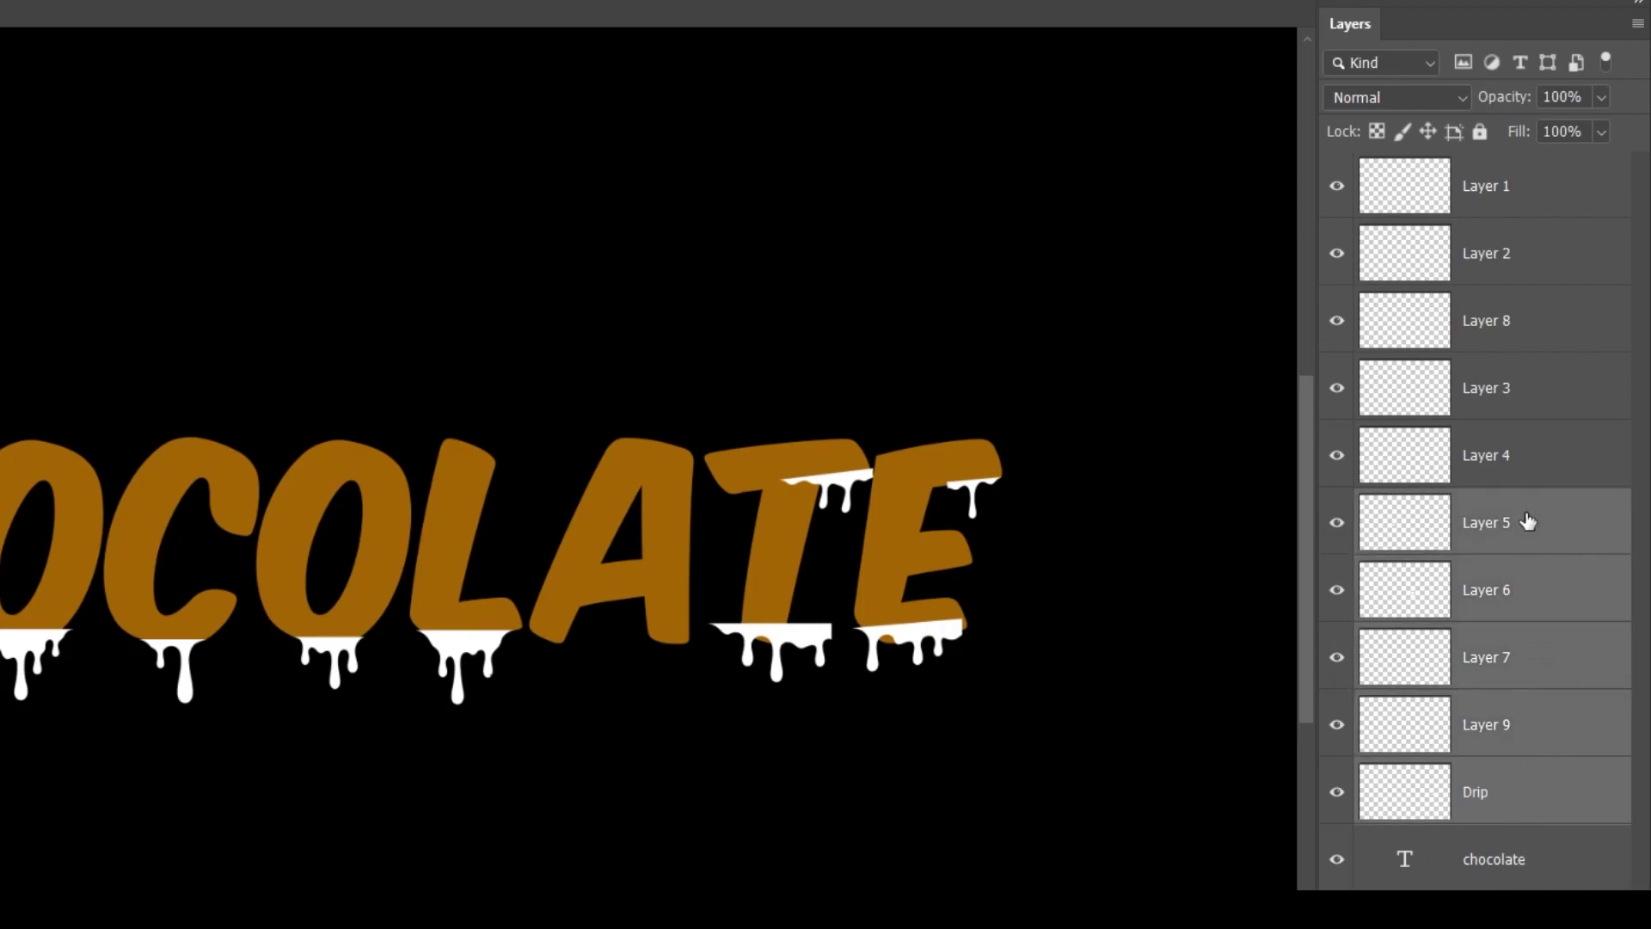
{"action": "left_click", "coordinate": [1540, 454], "text": "shift"}
{"action": "left_click", "coordinate": [1546, 386], "text": "shift"}
{"action": "left_click", "coordinate": [1553, 322], "text": "shift"}
{"action": "left_click", "coordinate": [1557, 258], "text": "shift"}
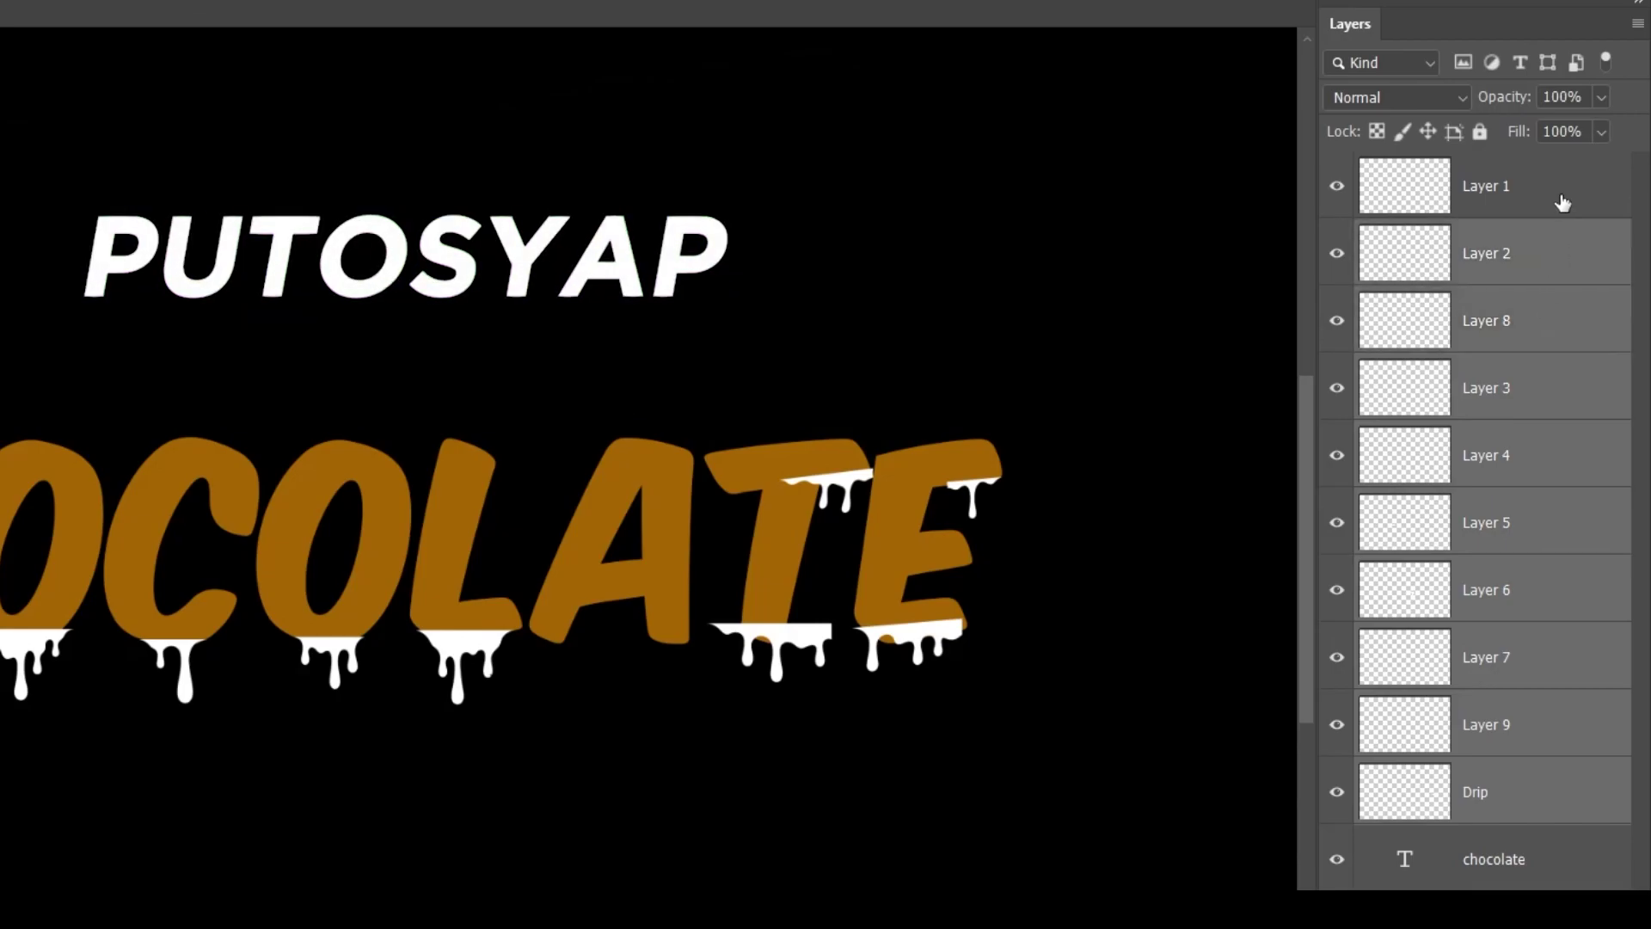
{"action": "left_click", "coordinate": [1563, 200], "text": "shift"}
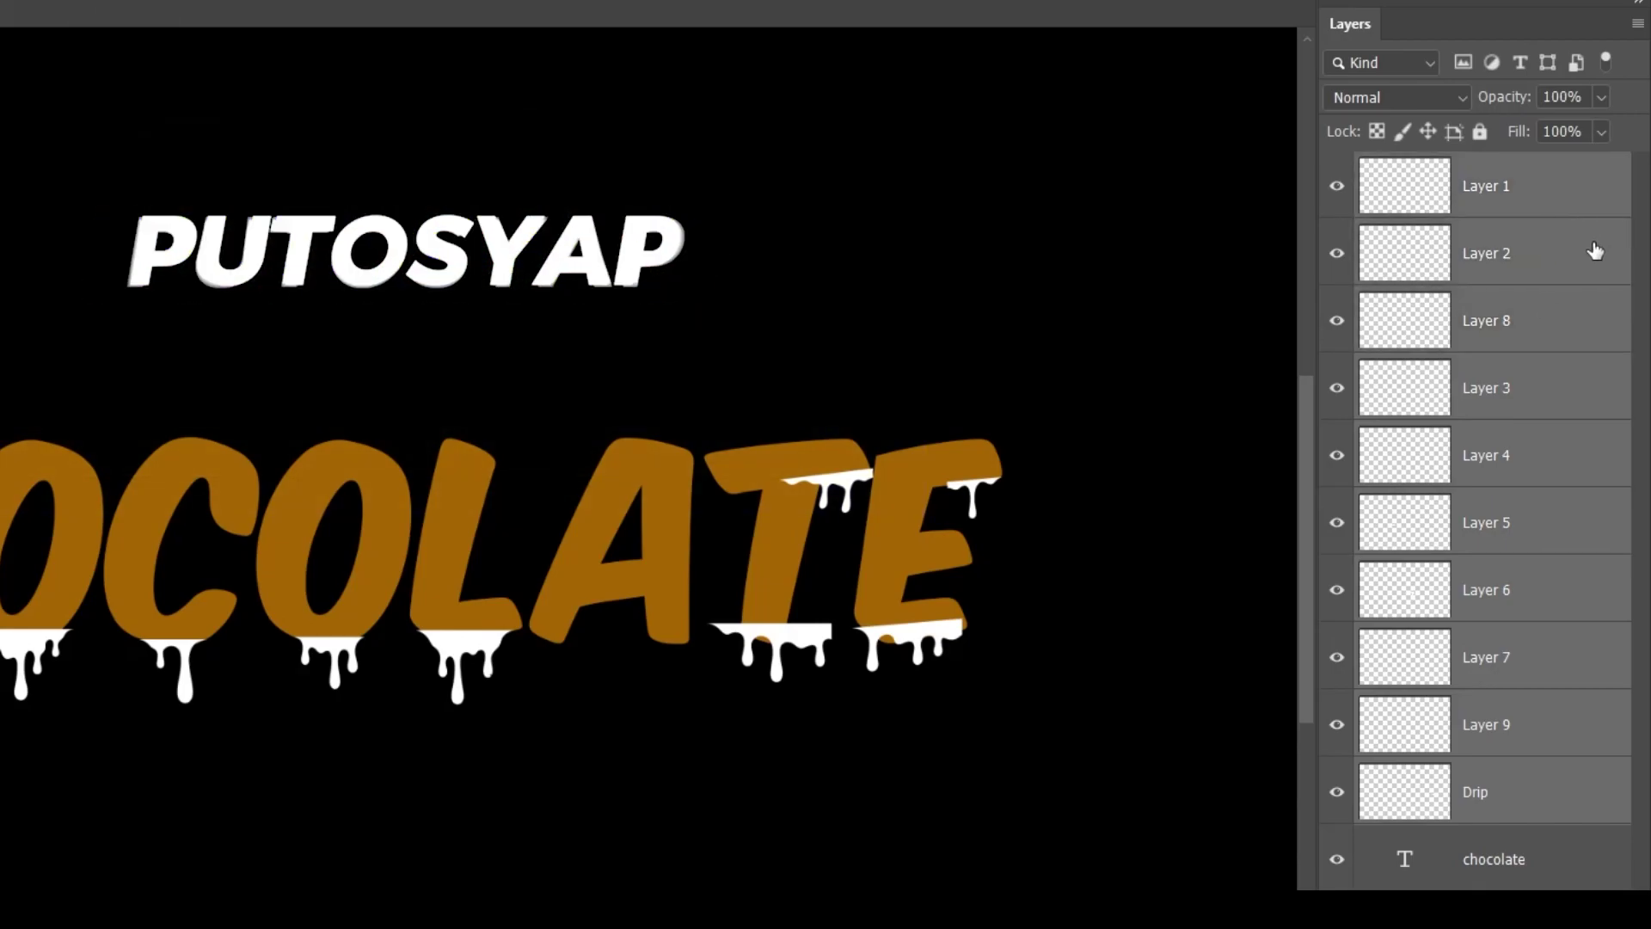
{"action": "key", "text": "ctrl+g"}
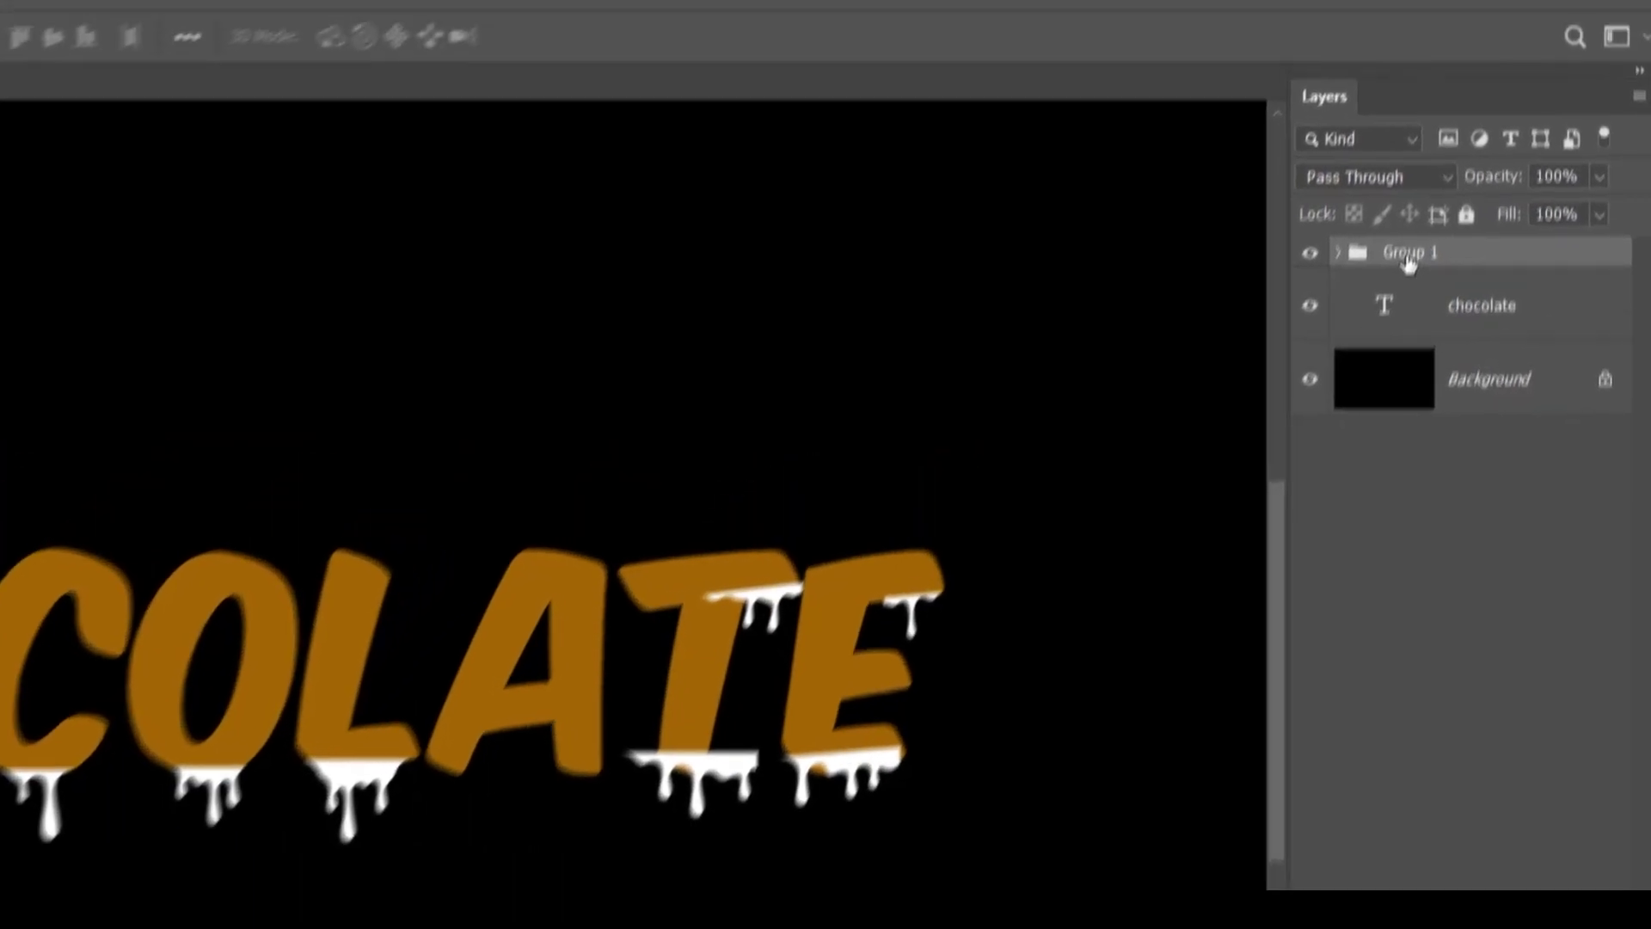
Rename the new layer group as "Drips"
{"action": "double_click", "coordinate": [1426, 168]}
{"action": "type", "text": "D"}
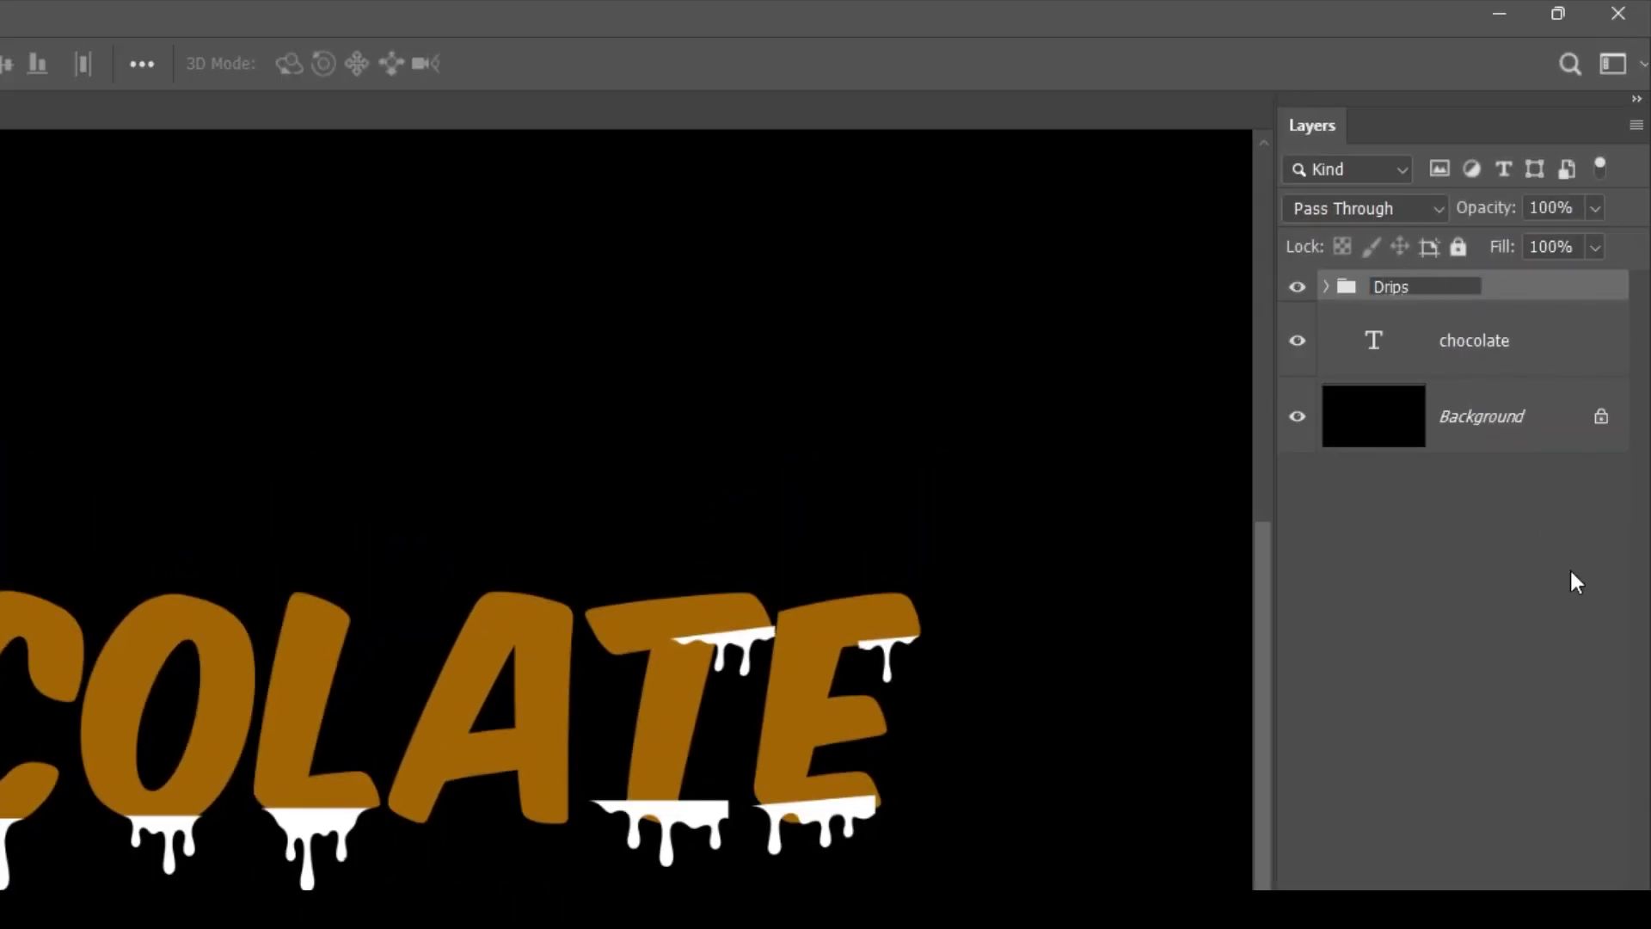
{"action": "type", "text": "rips"}
{"action": "left_click", "coordinate": [1528, 577]}
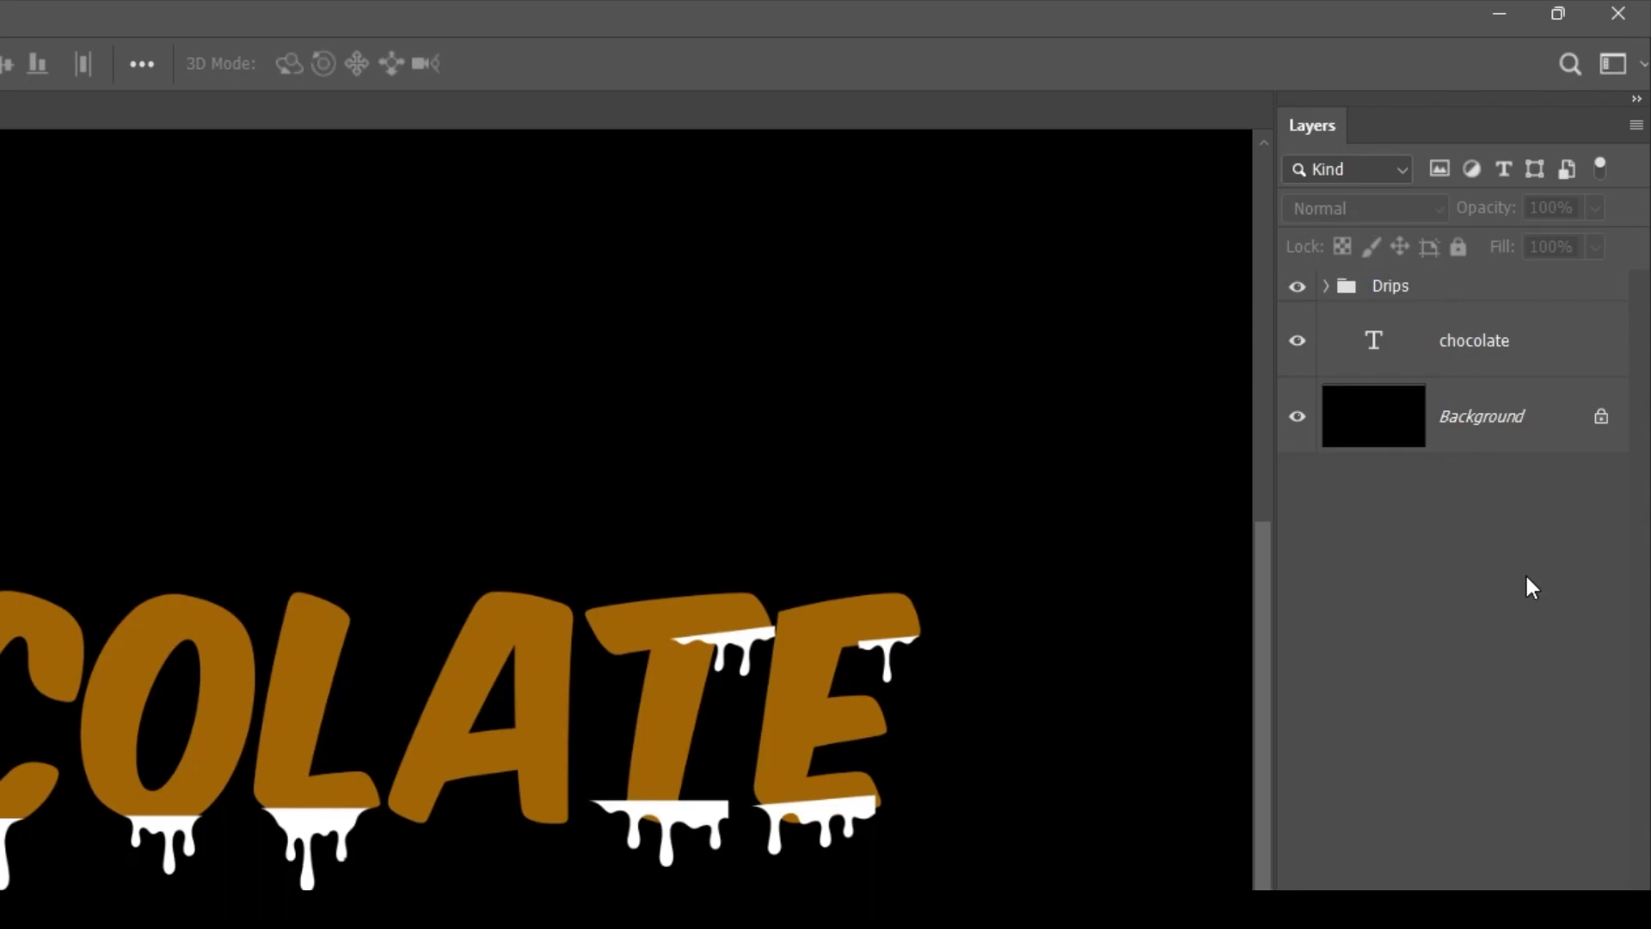
Group the chocolate text layer with the Drips group and name the new group "Main Text"
{"action": "left_click", "coordinate": [1504, 365]}
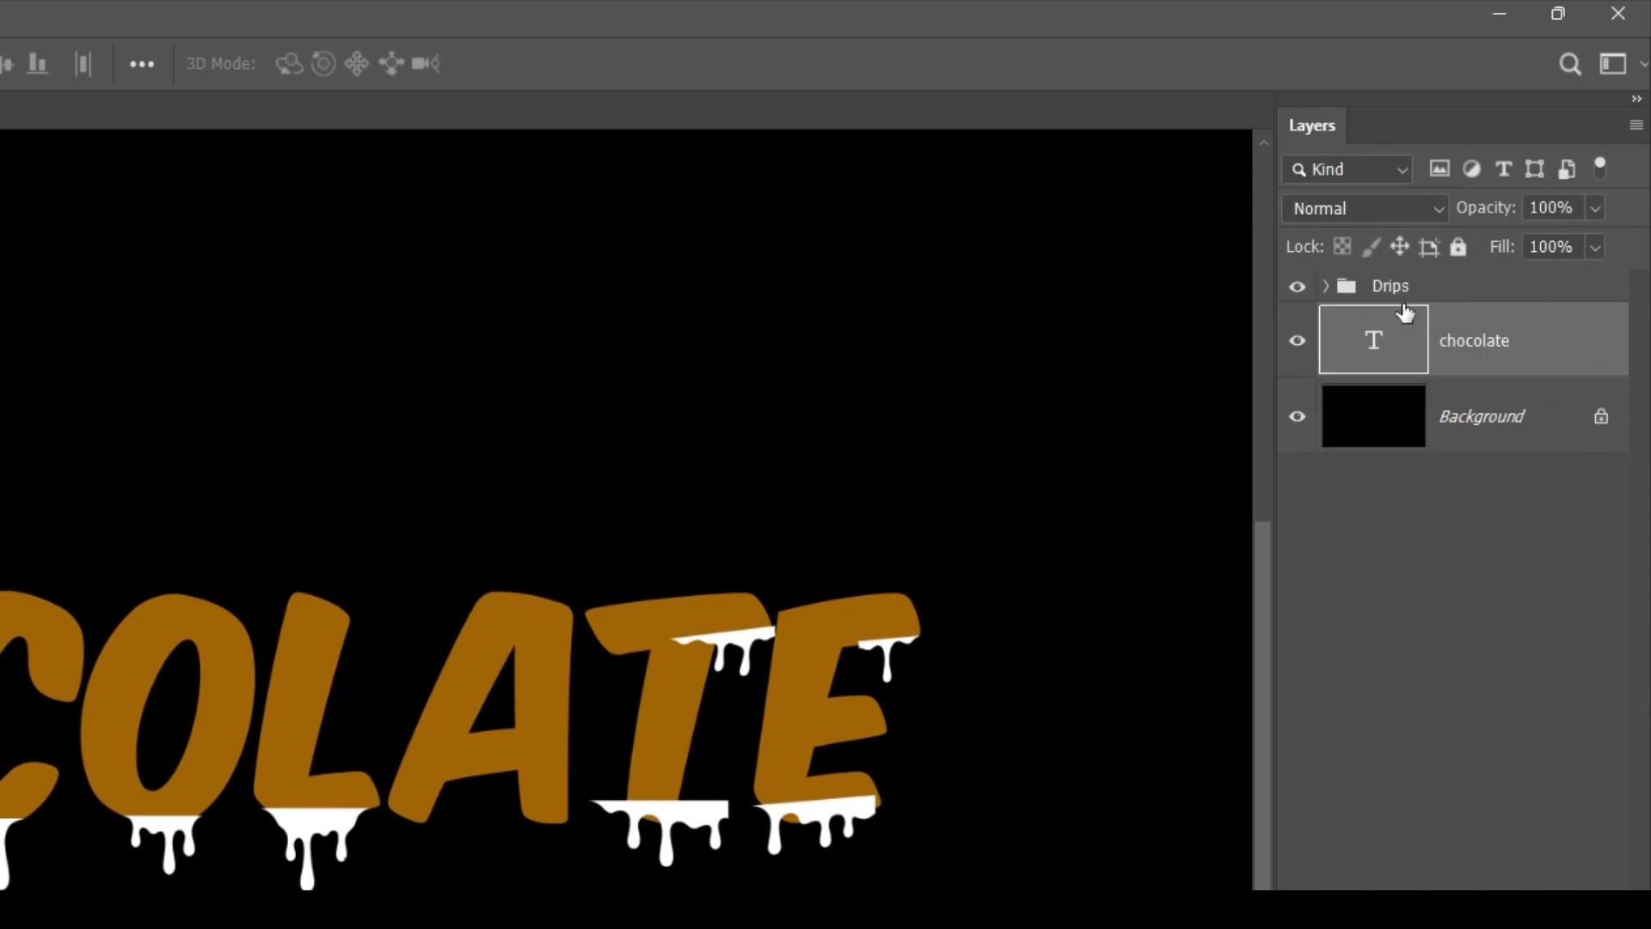
{"action": "left_click", "coordinate": [1443, 293], "text": "shift"}
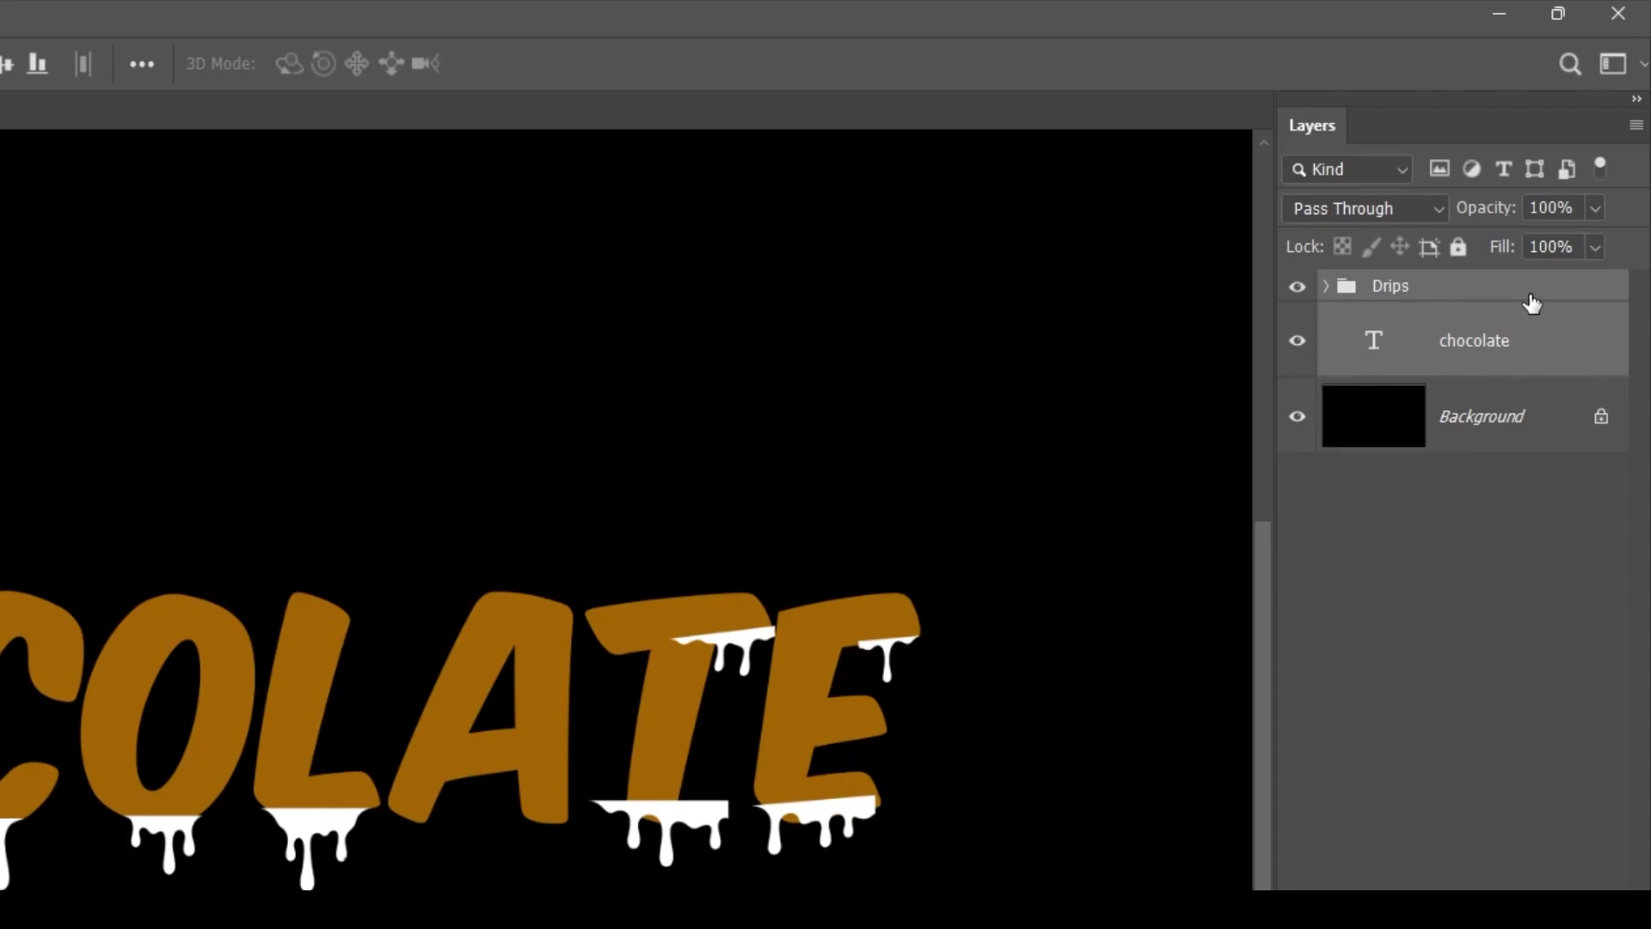
{"action": "key", "text": "ctrl+g"}
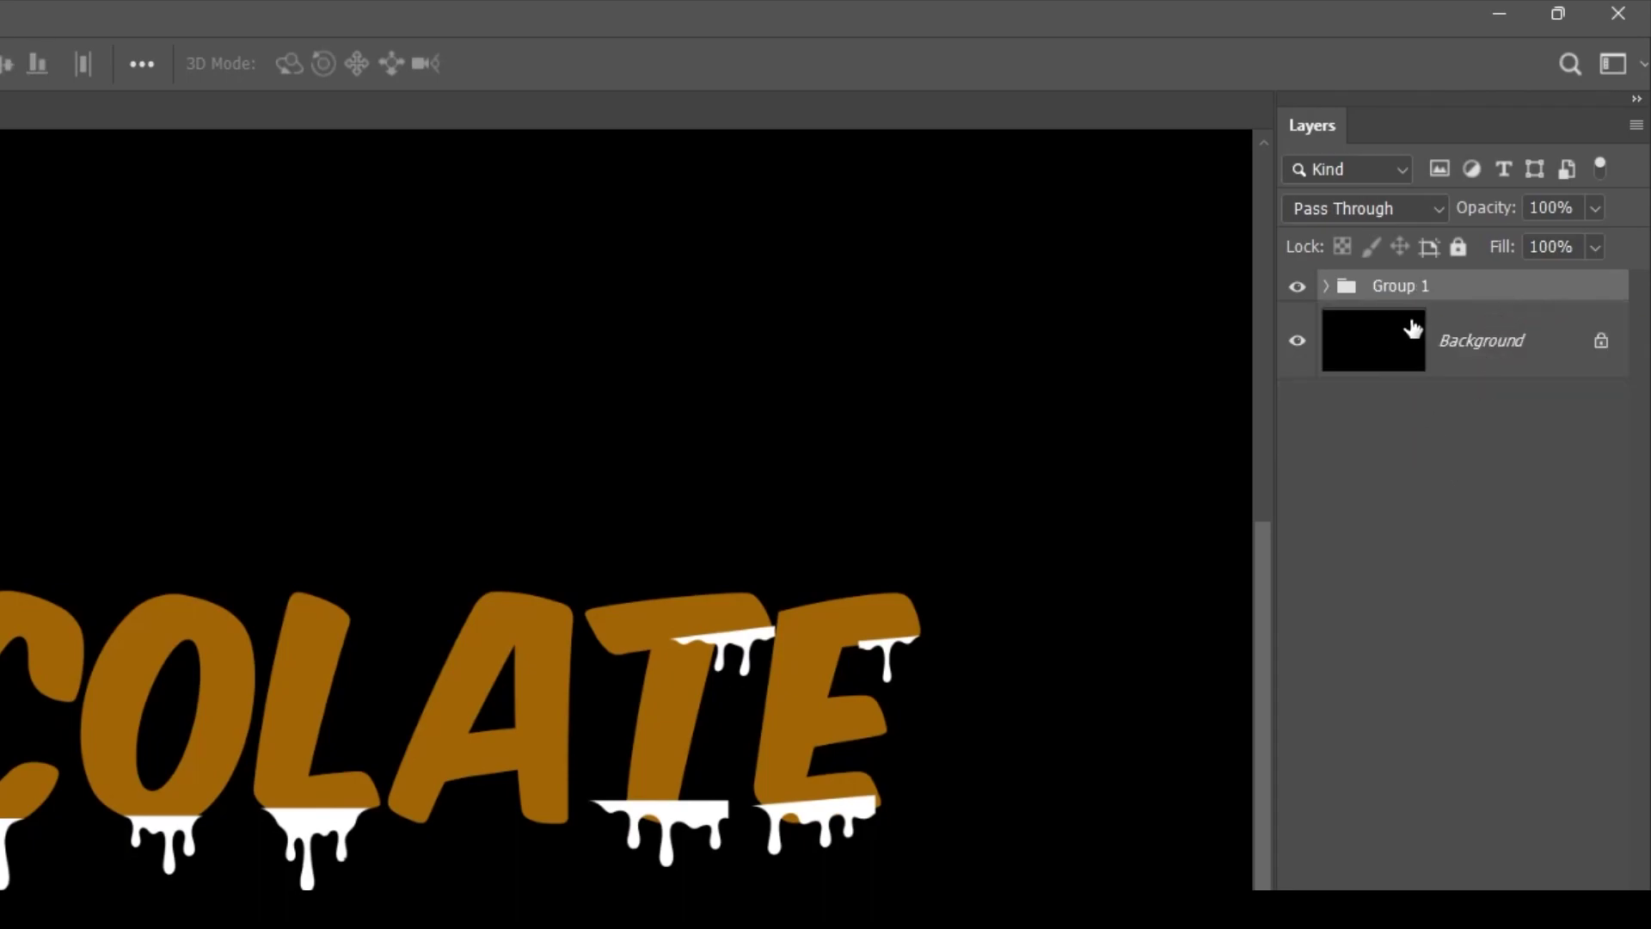
{"action": "double_click", "coordinate": [1404, 286]}
{"action": "type", "text": "Main Text"}
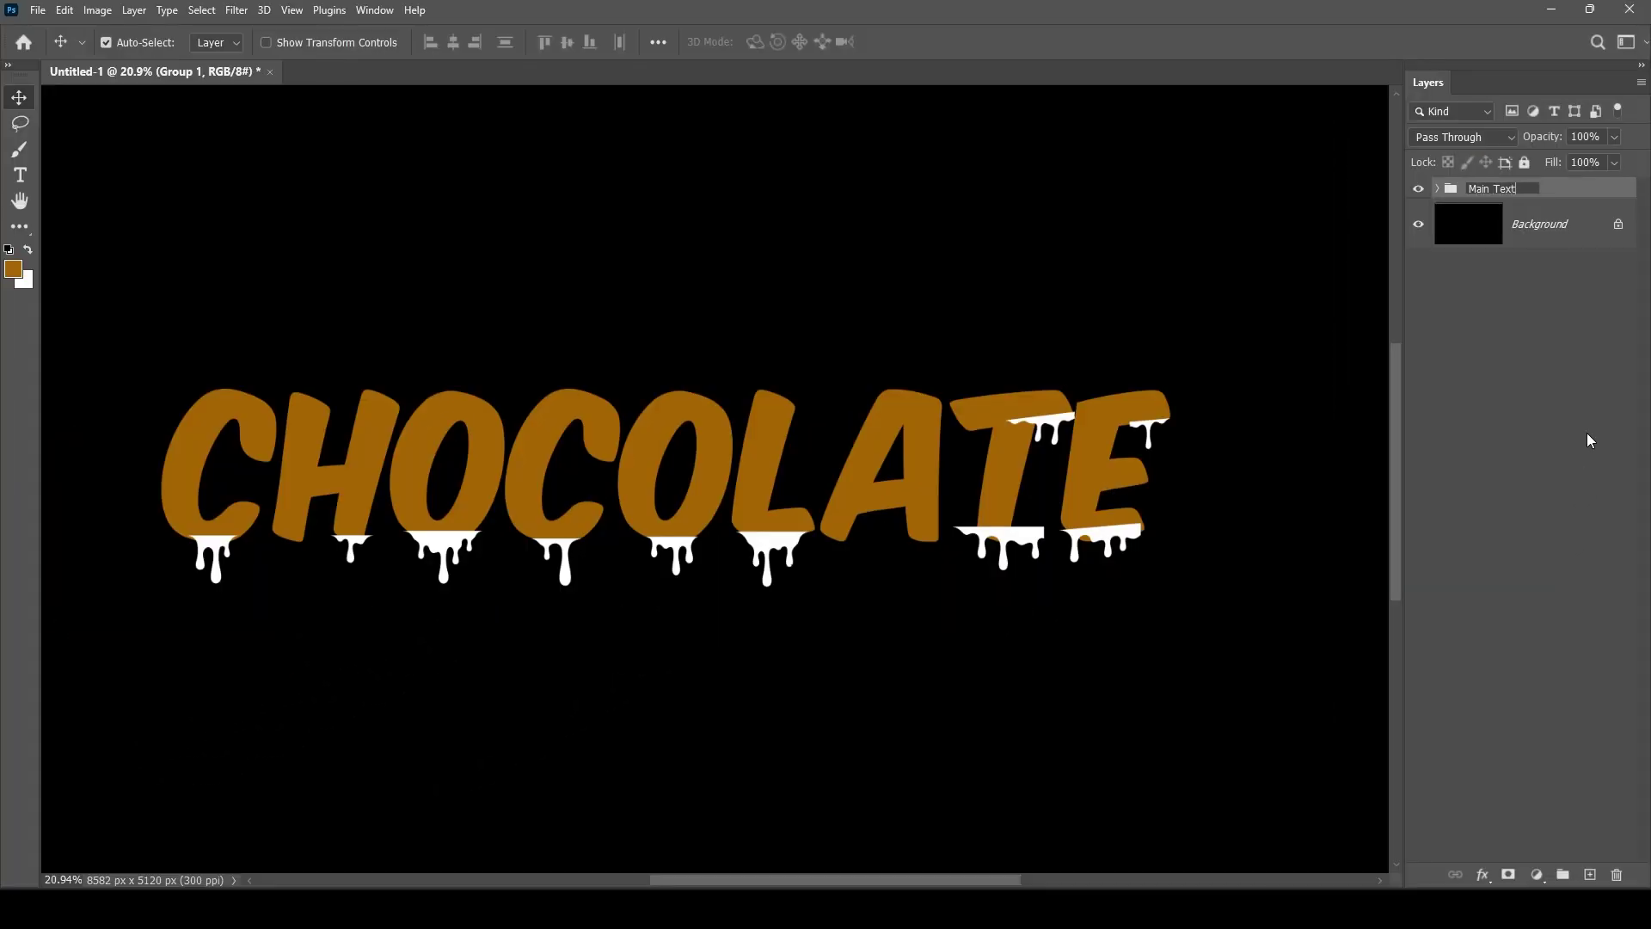
{"action": "left_click", "coordinate": [1587, 432]}
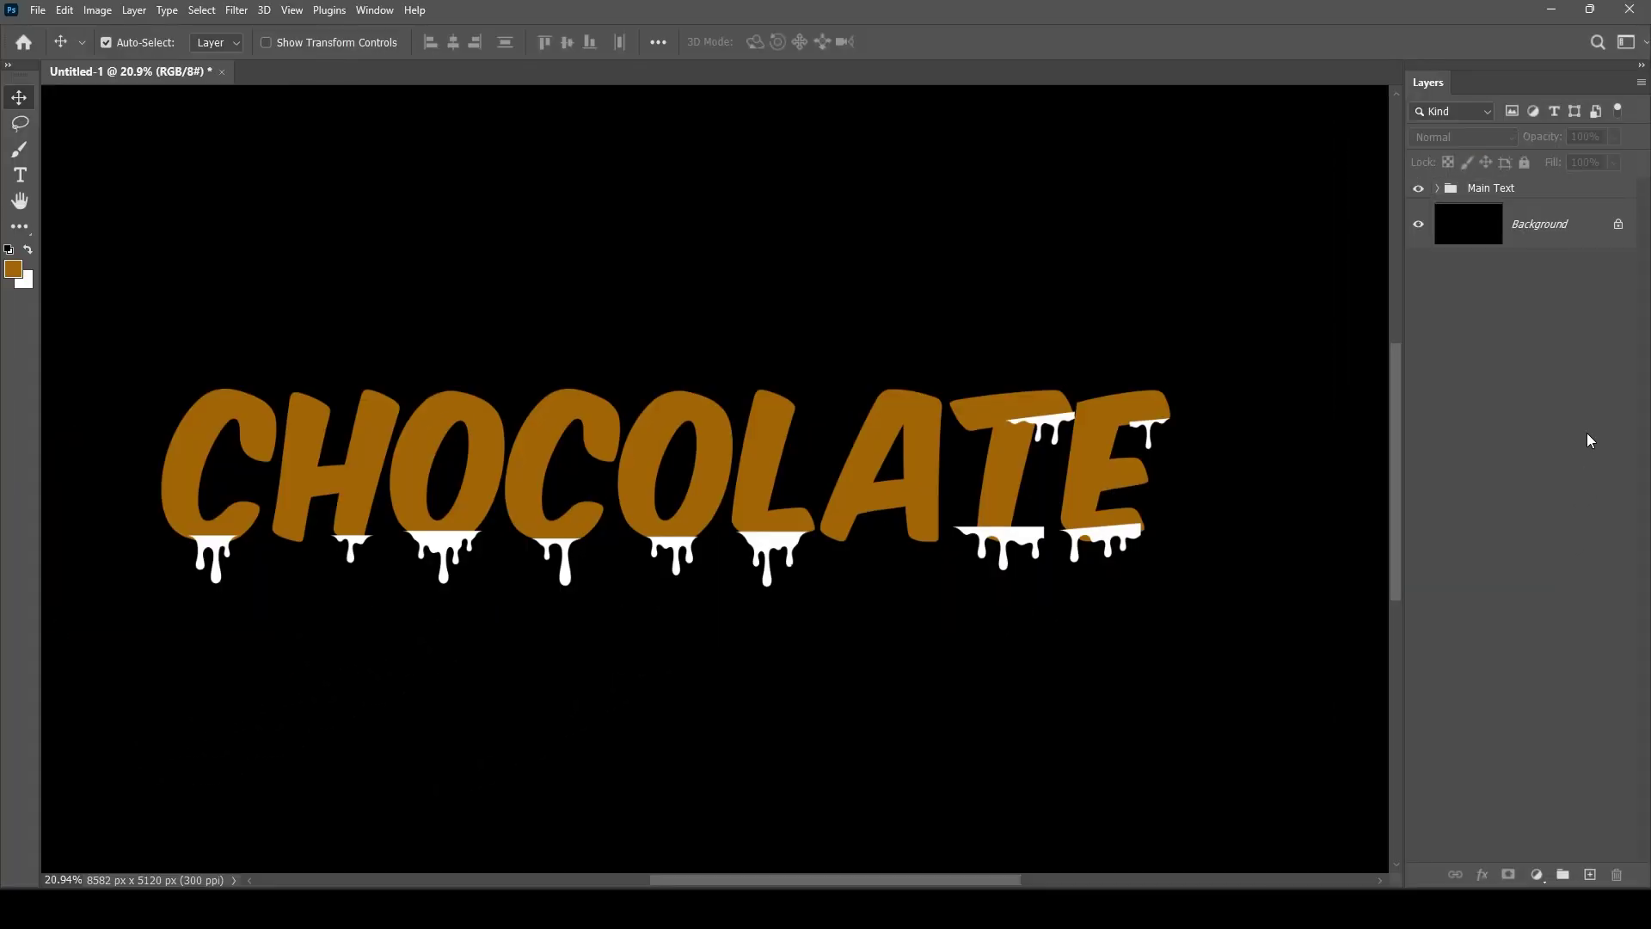
Apply a Bevel & Emboss to the Main Text group: Inner Bevel, Smooth, depth 511%, size 125 px, soften 16 px
{"action": "left_click", "coordinate": [1539, 196]}
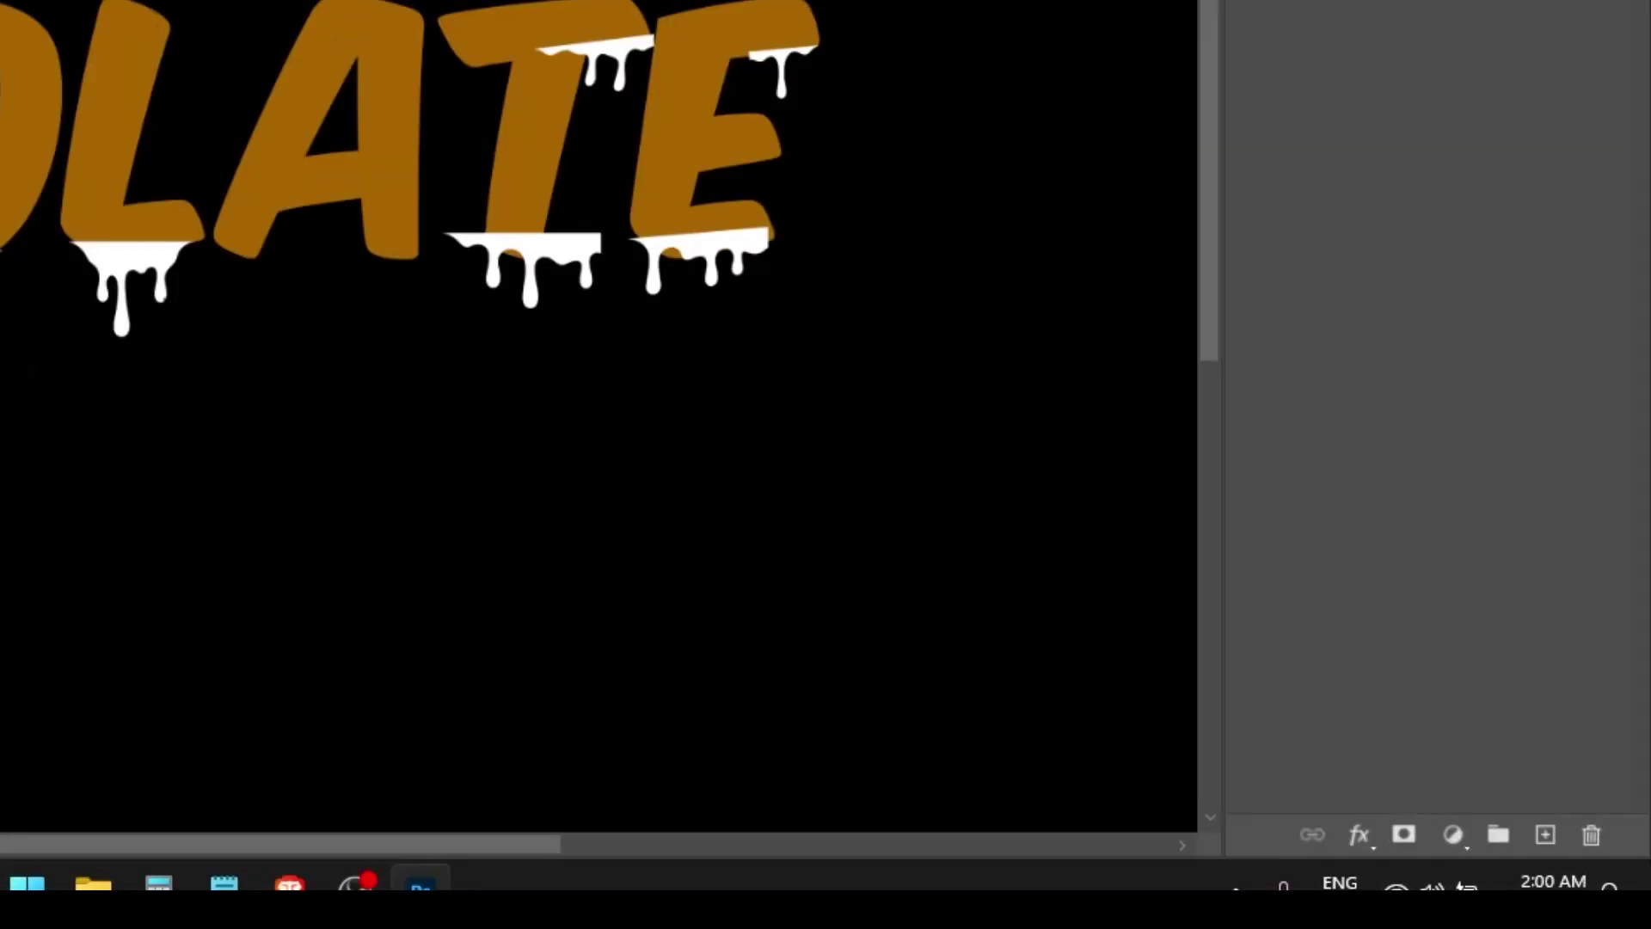
{"action": "left_click", "coordinate": [1377, 836]}
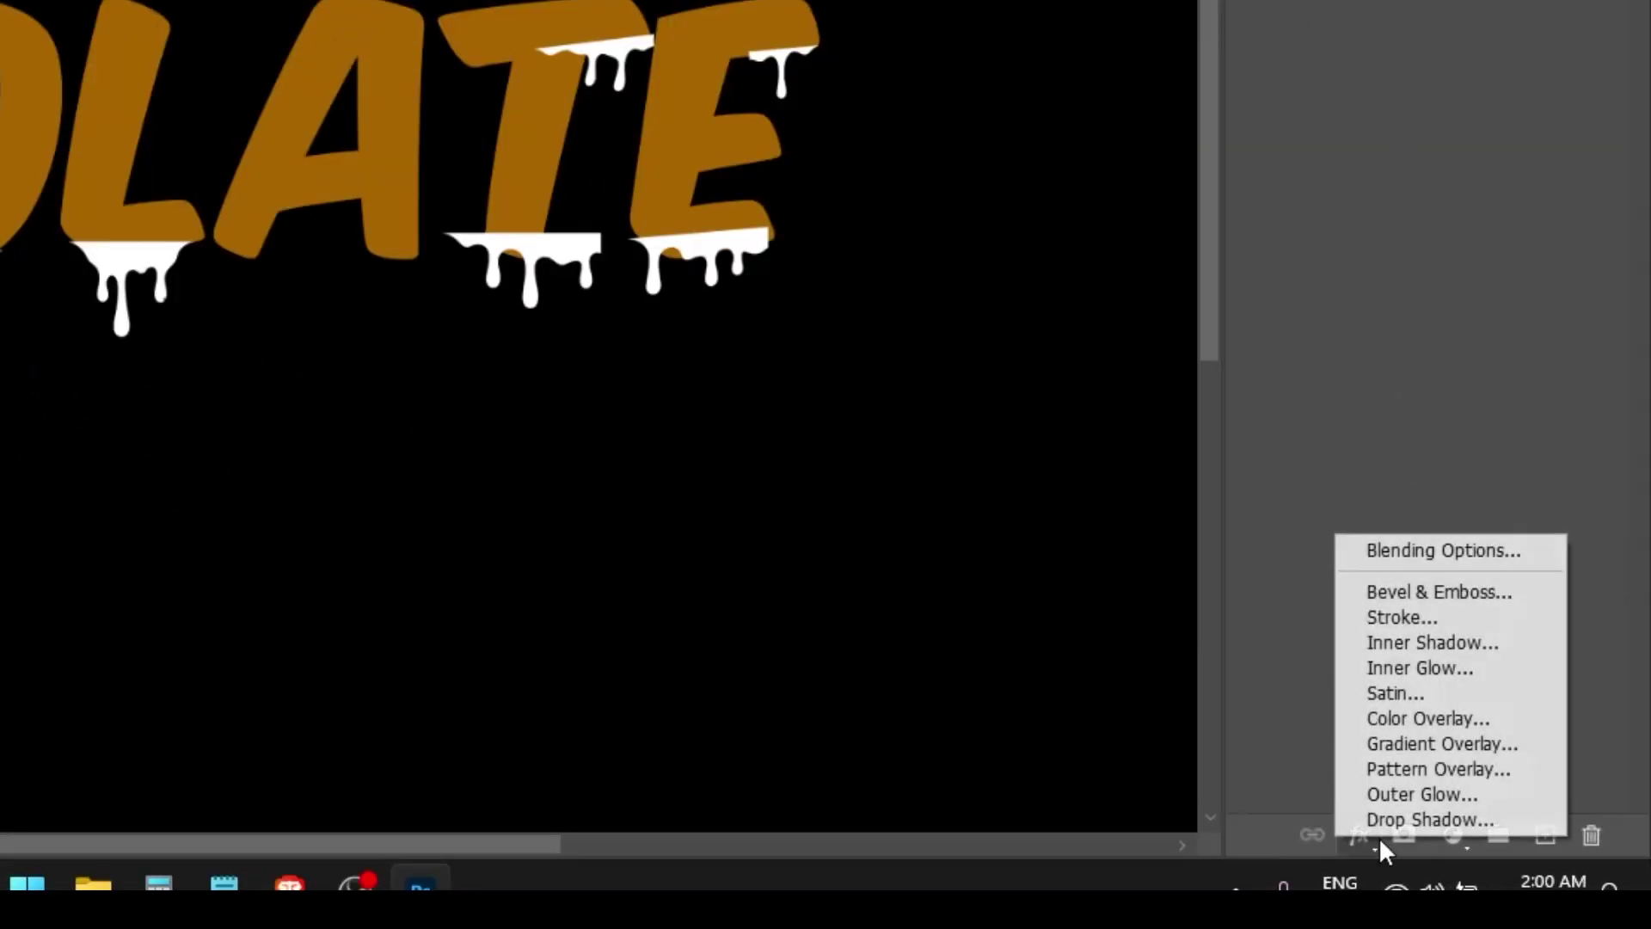
{"action": "left_click", "coordinate": [1448, 602]}
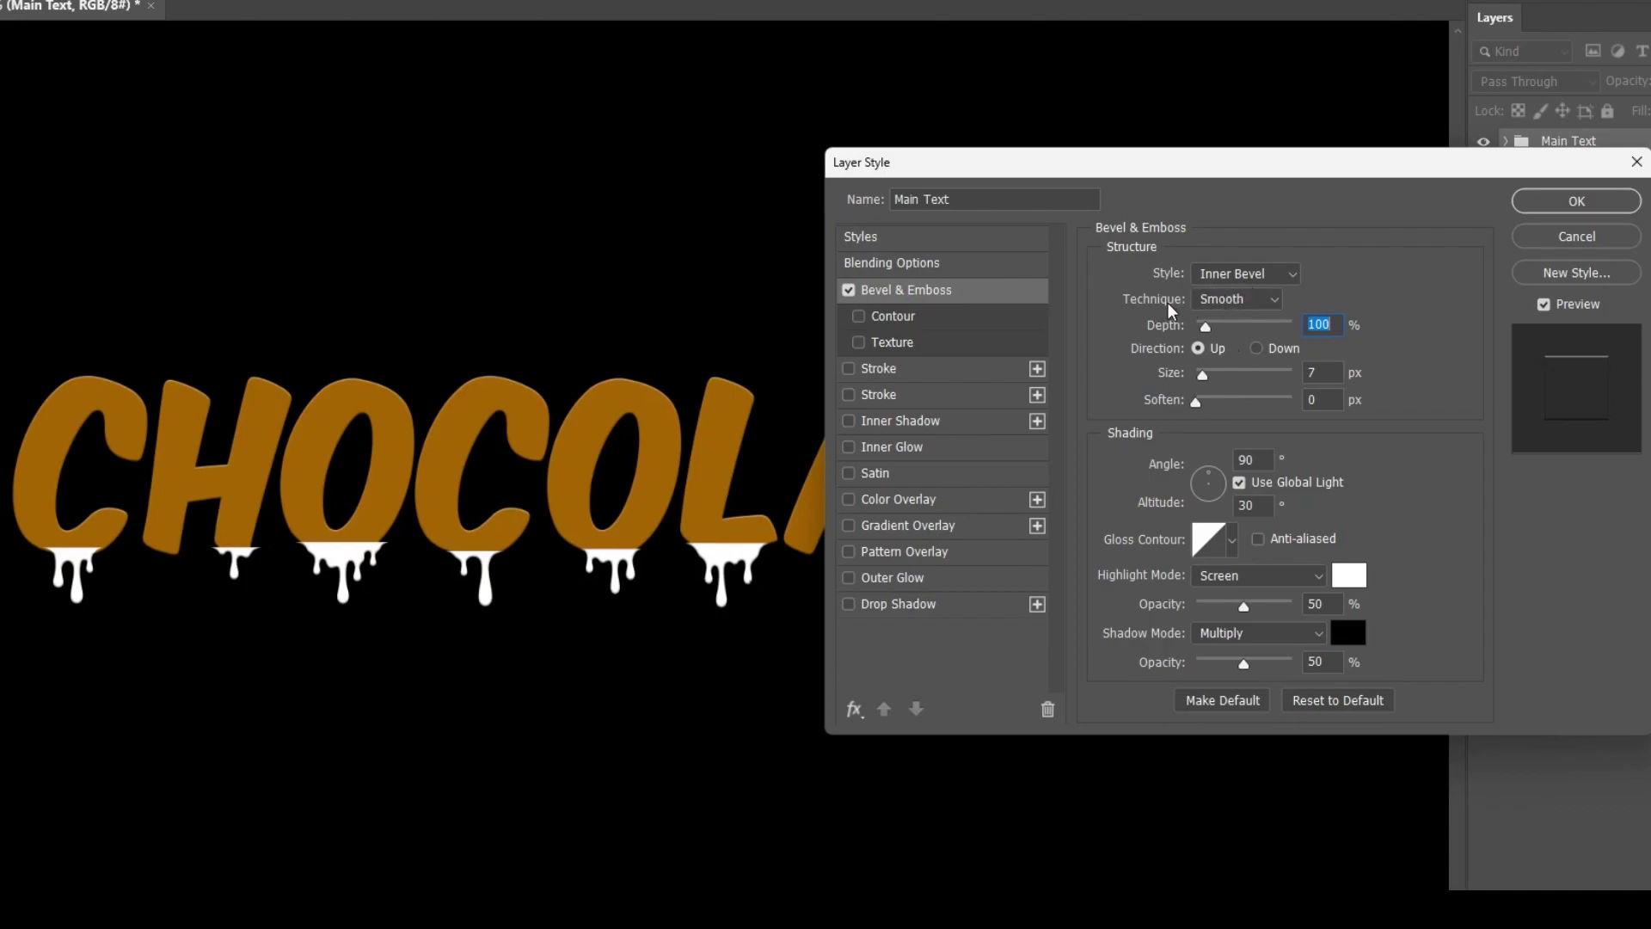
{"action": "left_click", "coordinate": [1231, 310]}
{"action": "left_click", "coordinate": [1228, 318]}
{"action": "left_click_drag", "start_coordinate": [1209, 334], "coordinate": [1296, 406]}
{"action": "left_click", "coordinate": [1205, 379]}
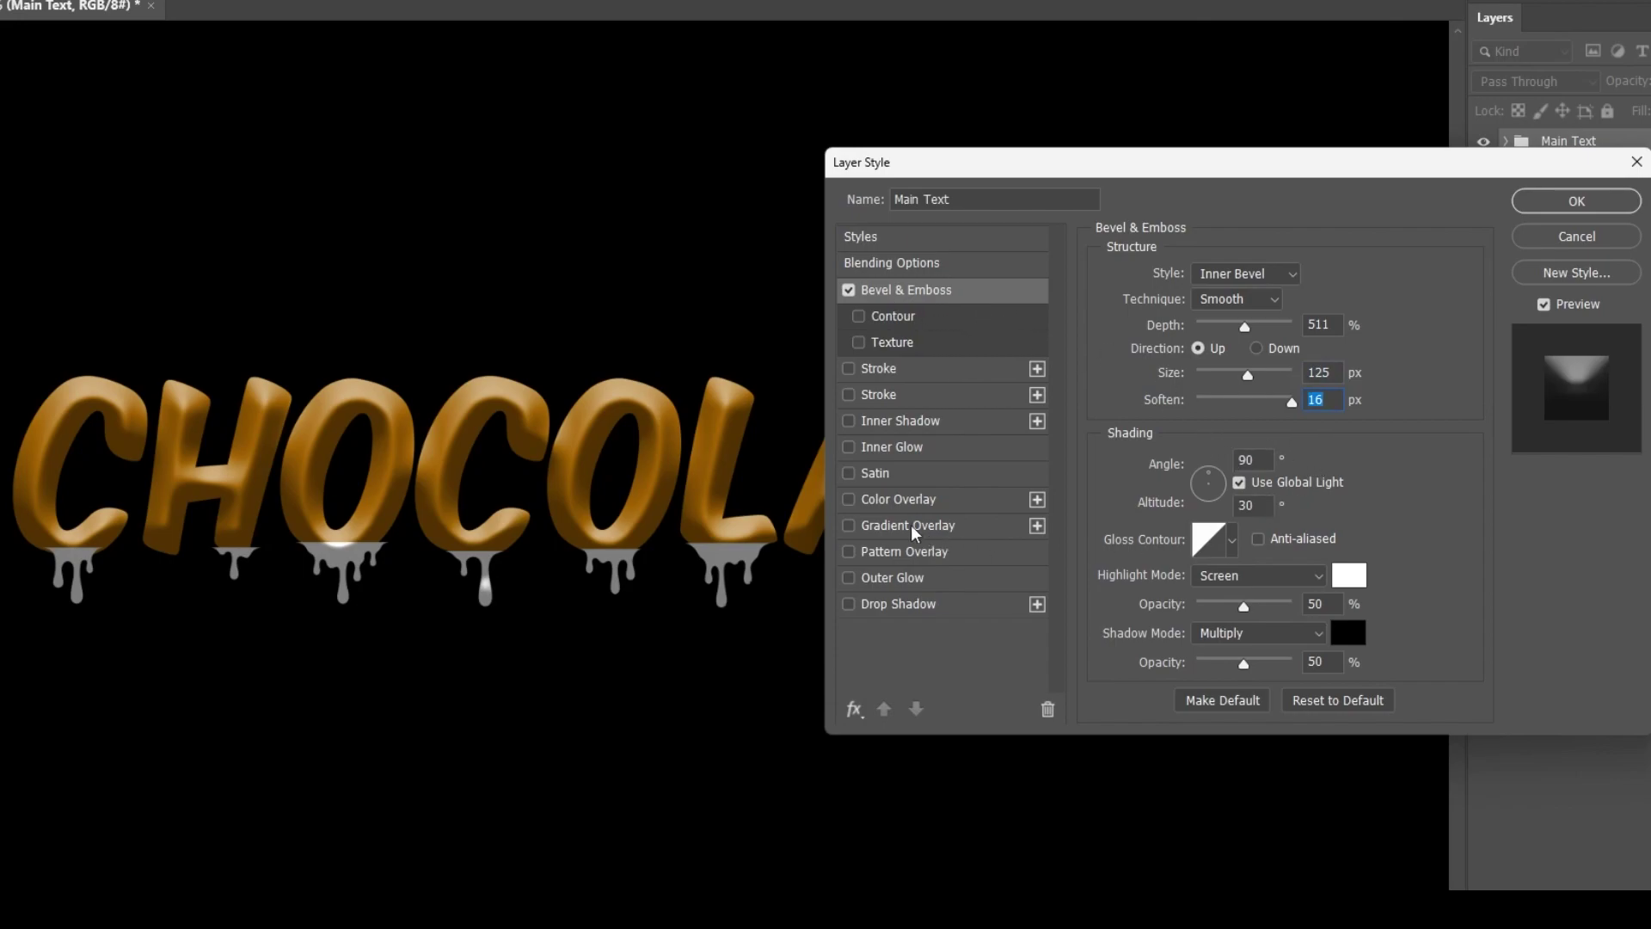
Add a Color Overlay in brown b36900 to the Main Text group and apply the layer style
{"action": "left_click", "coordinate": [849, 500]}
{"action": "left_click", "coordinate": [896, 499]}
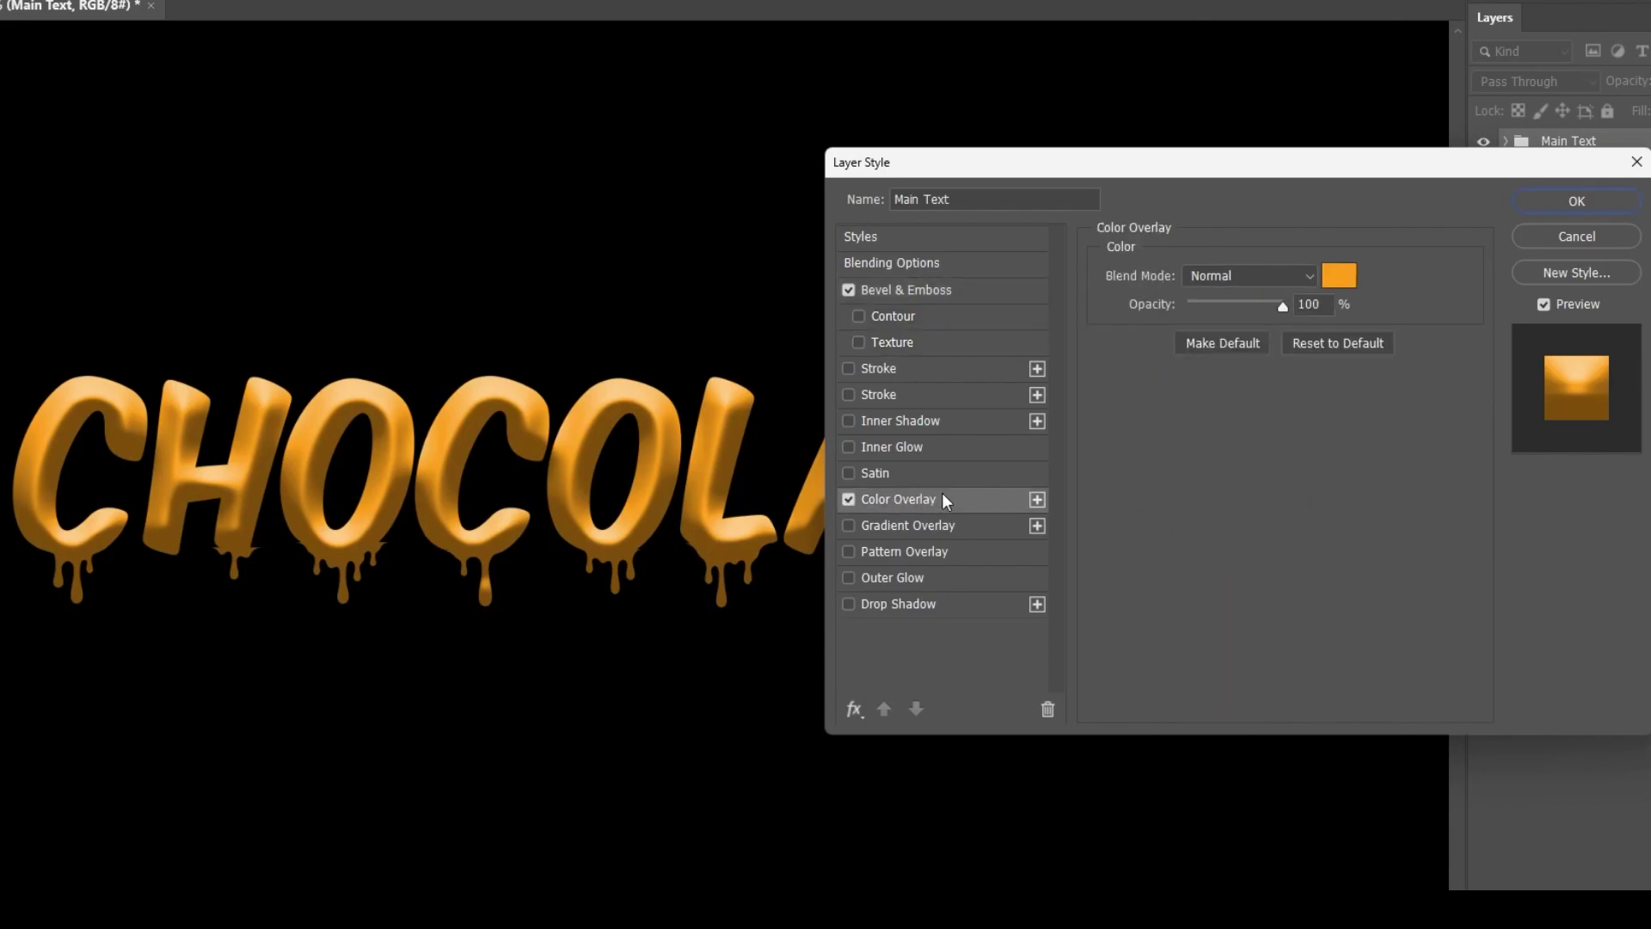
{"action": "left_click", "coordinate": [1338, 276]}
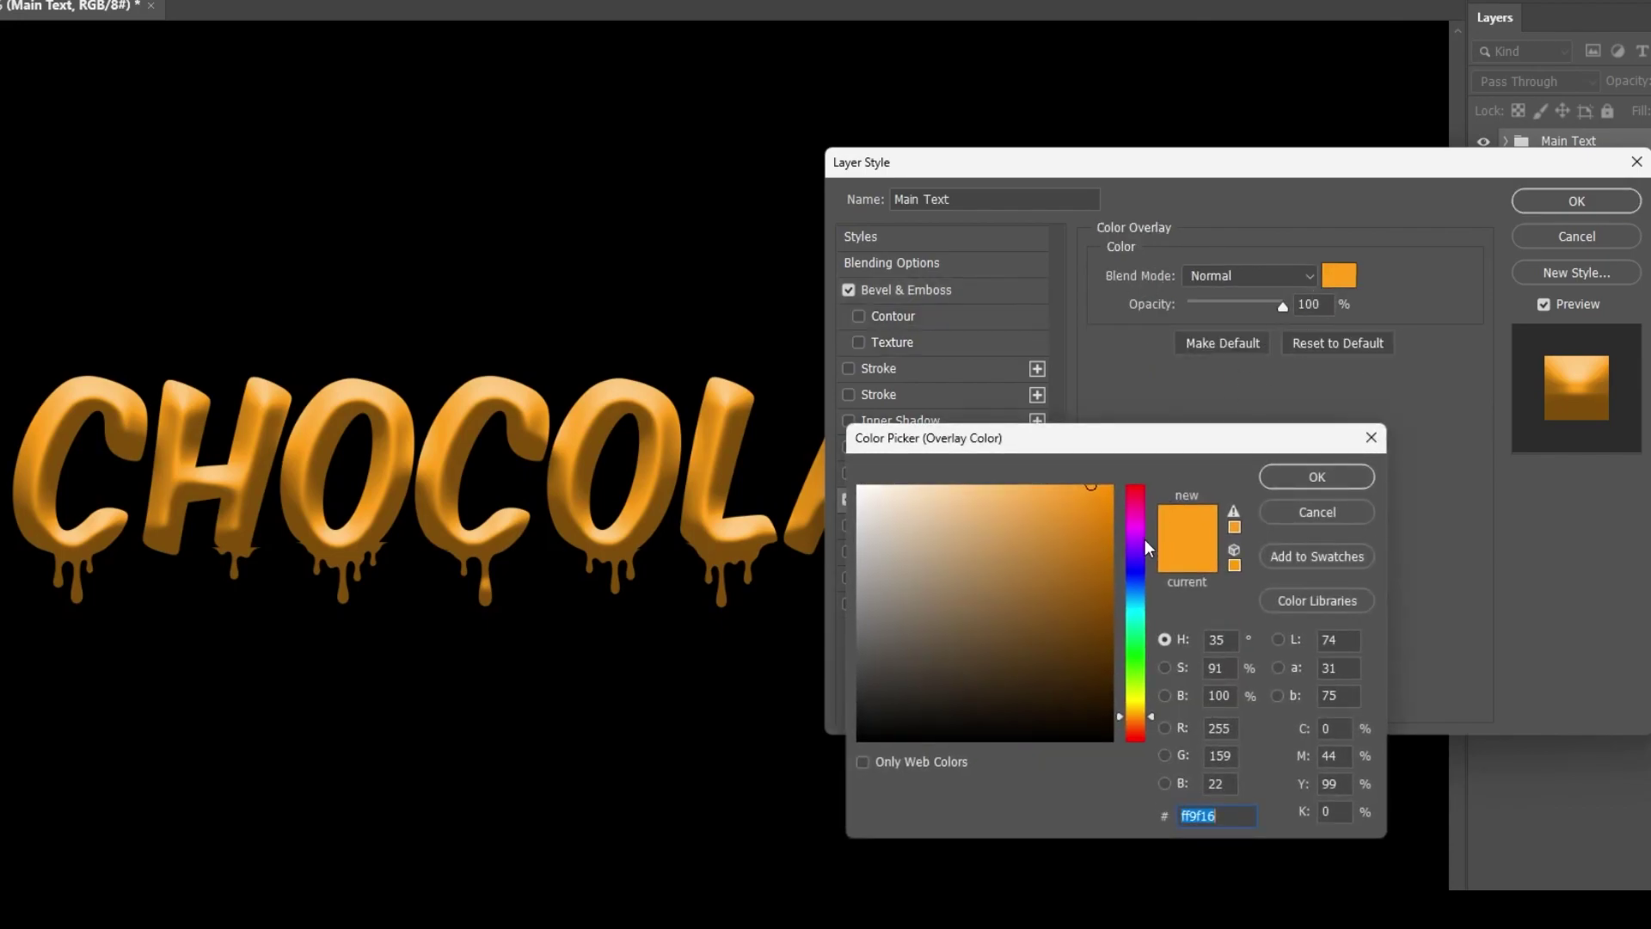
{"action": "mouse_move", "coordinate": [1120, 609]}
{"action": "left_mouse_down"}
{"action": "mouse_move", "coordinate": [1114, 569]}
{"action": "mouse_move", "coordinate": [1119, 594]}
{"action": "left_mouse_up"}
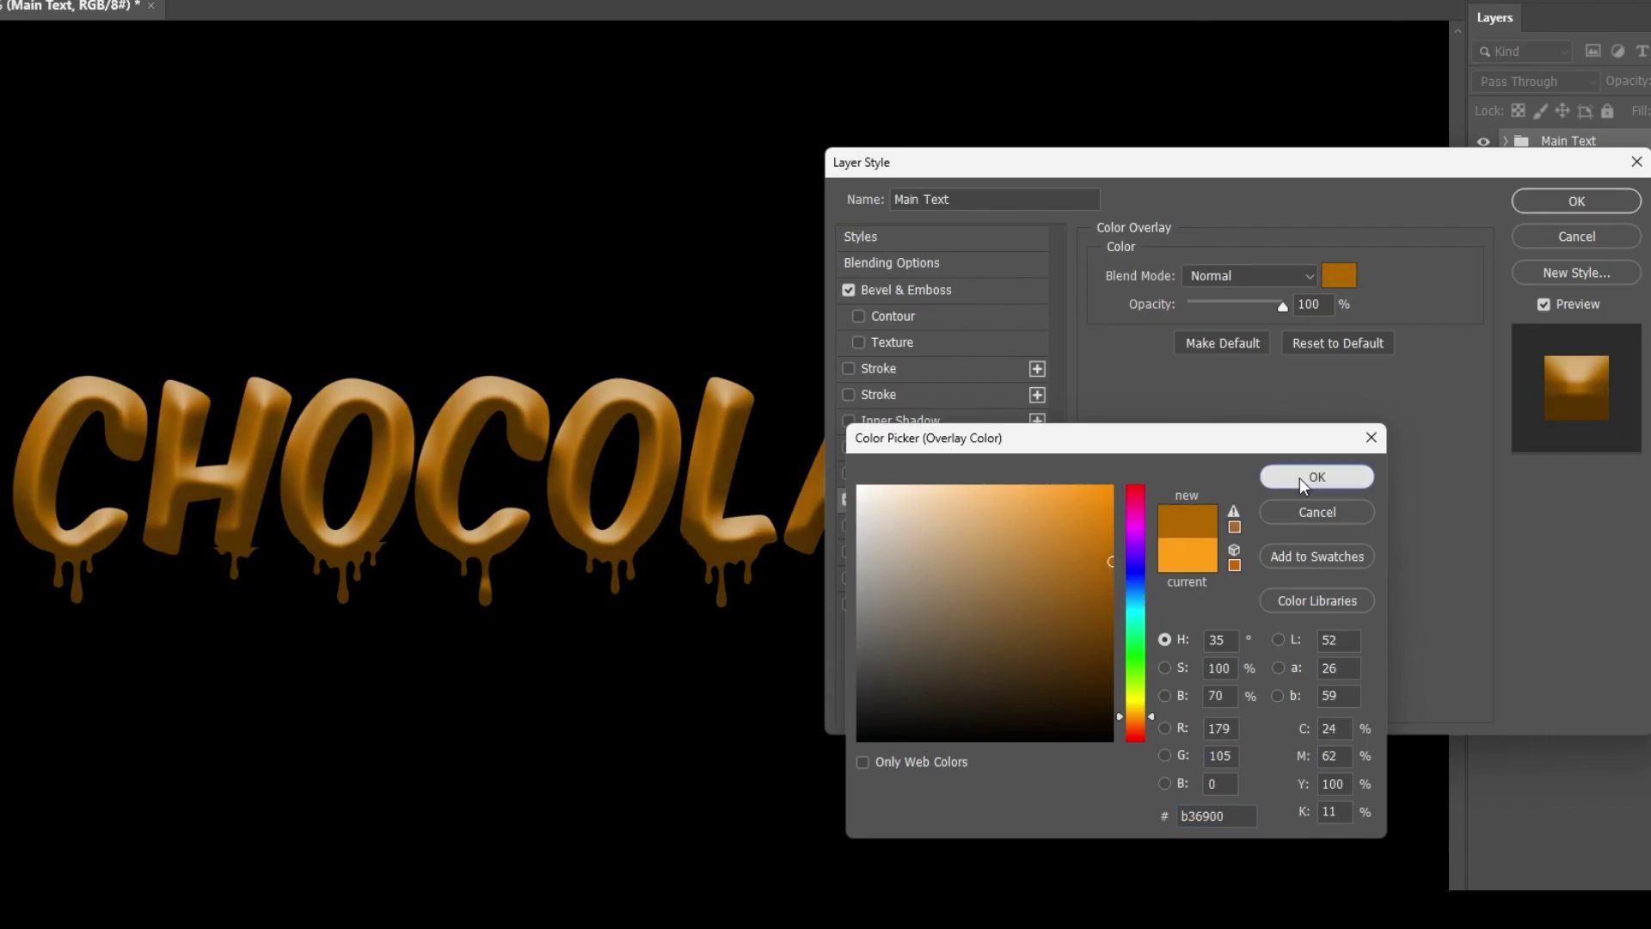
{"action": "left_click", "coordinate": [1314, 478]}
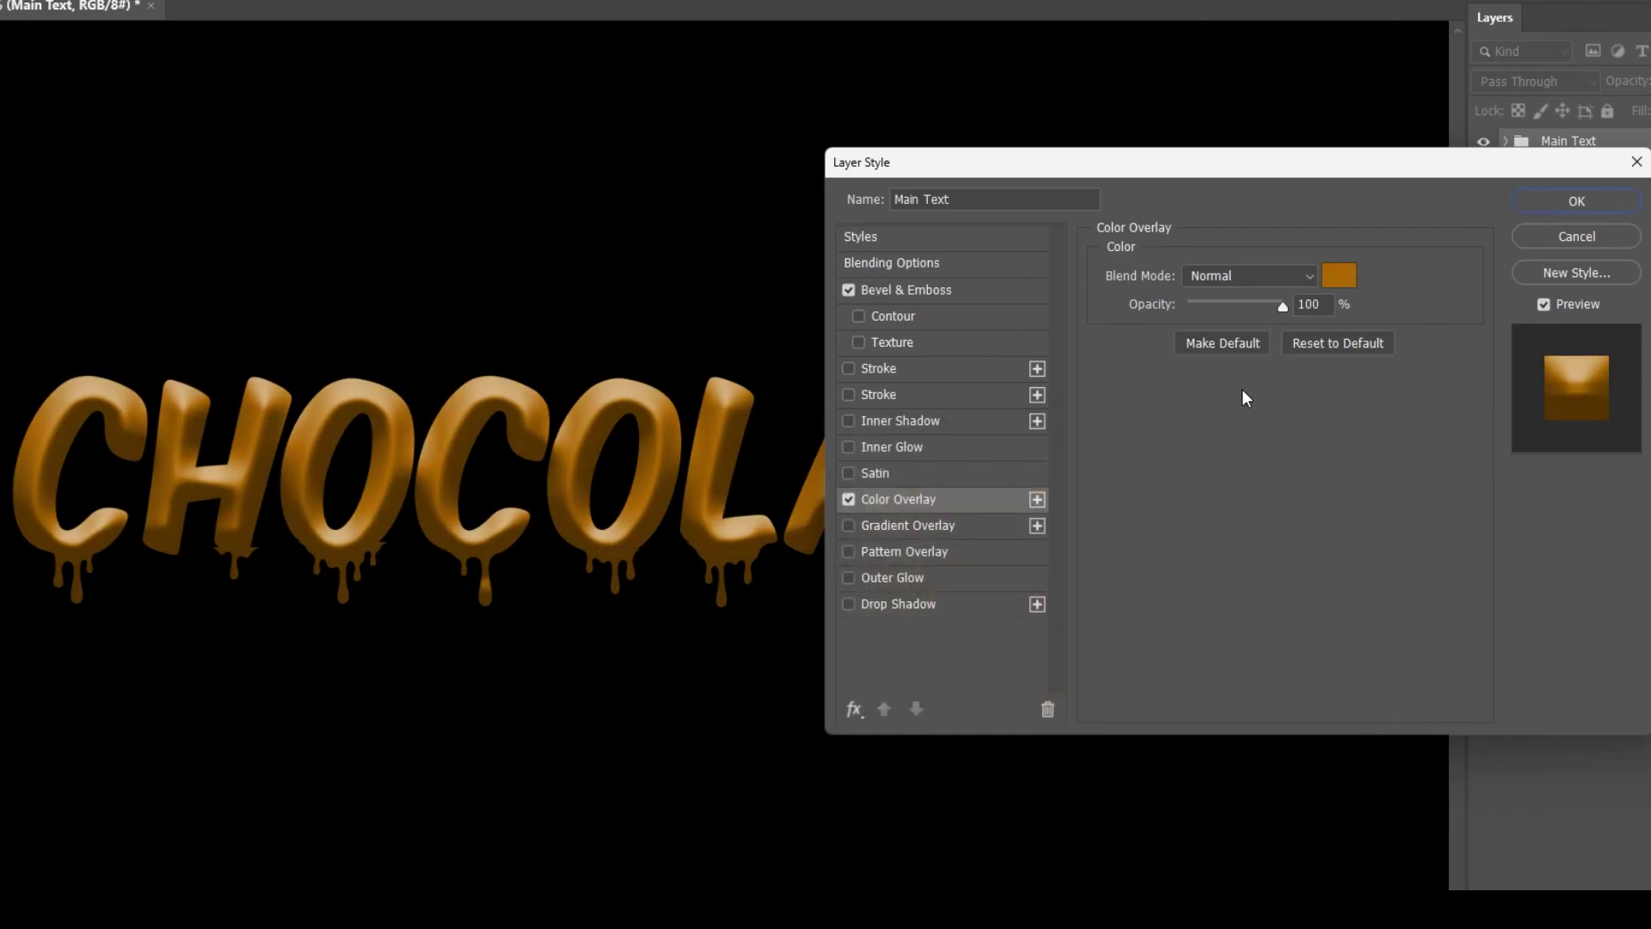
{"action": "left_click", "coordinate": [983, 303]}
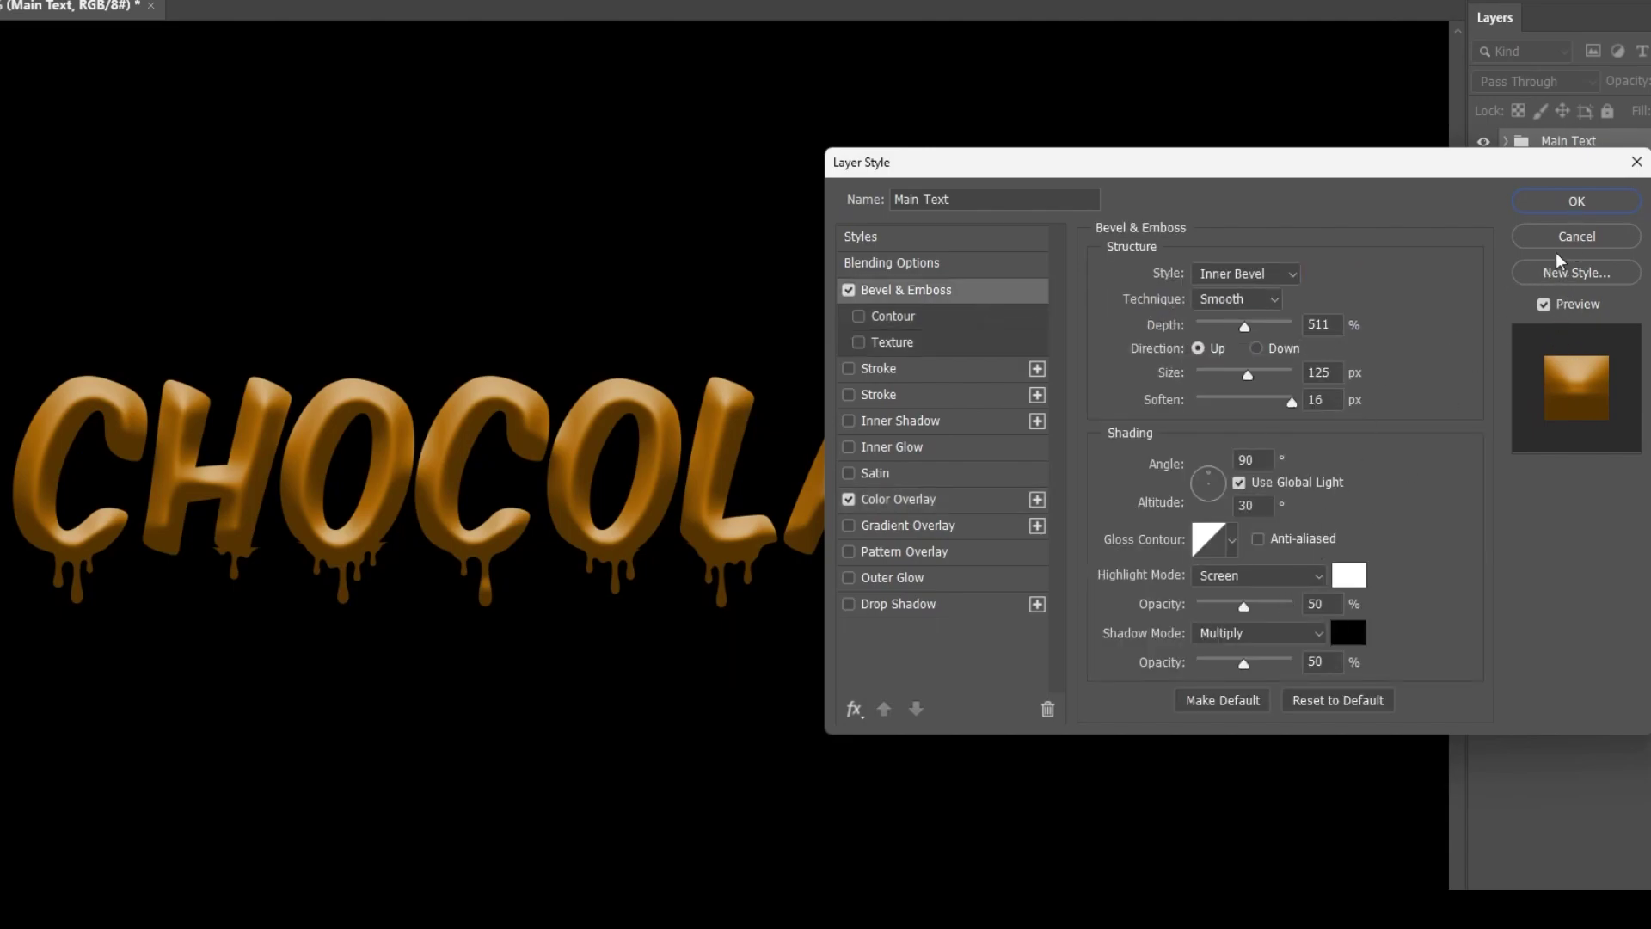
{"action": "left_click", "coordinate": [1579, 202]}
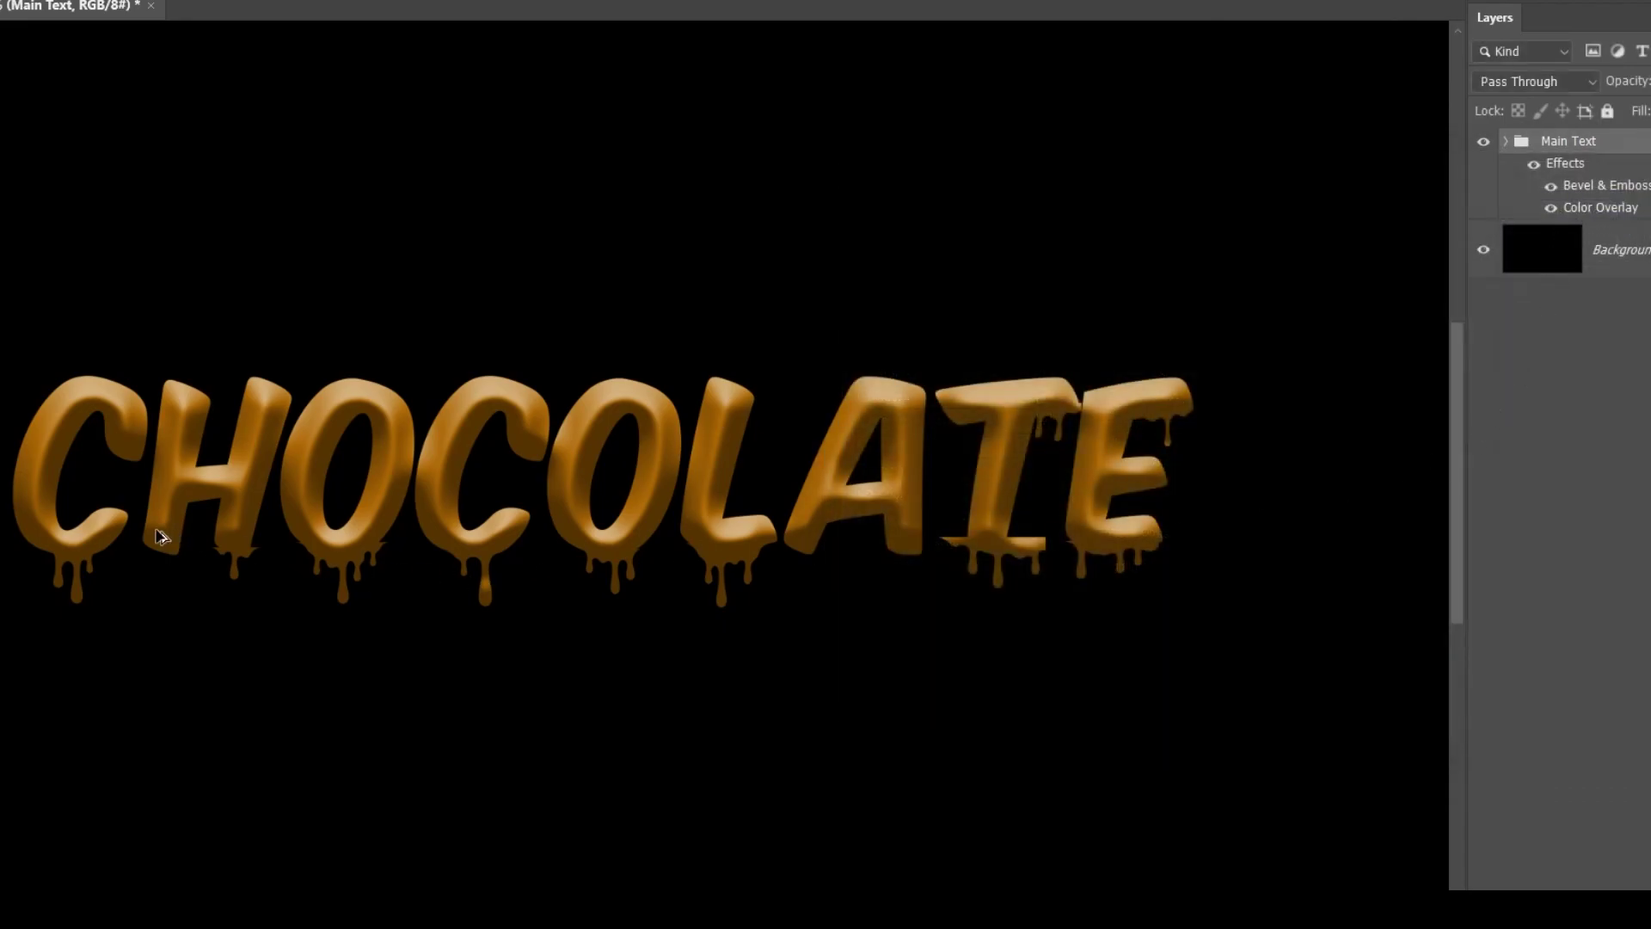
Expand the Main Text group and add a layer mask to the Drips group inside it
{"action": "scroll", "coordinate": [155, 534], "scroll_direction": "up", "scroll_amount": 5}
{"action": "scroll", "coordinate": [276, 593], "scroll_direction": "up", "scroll_amount": 3}
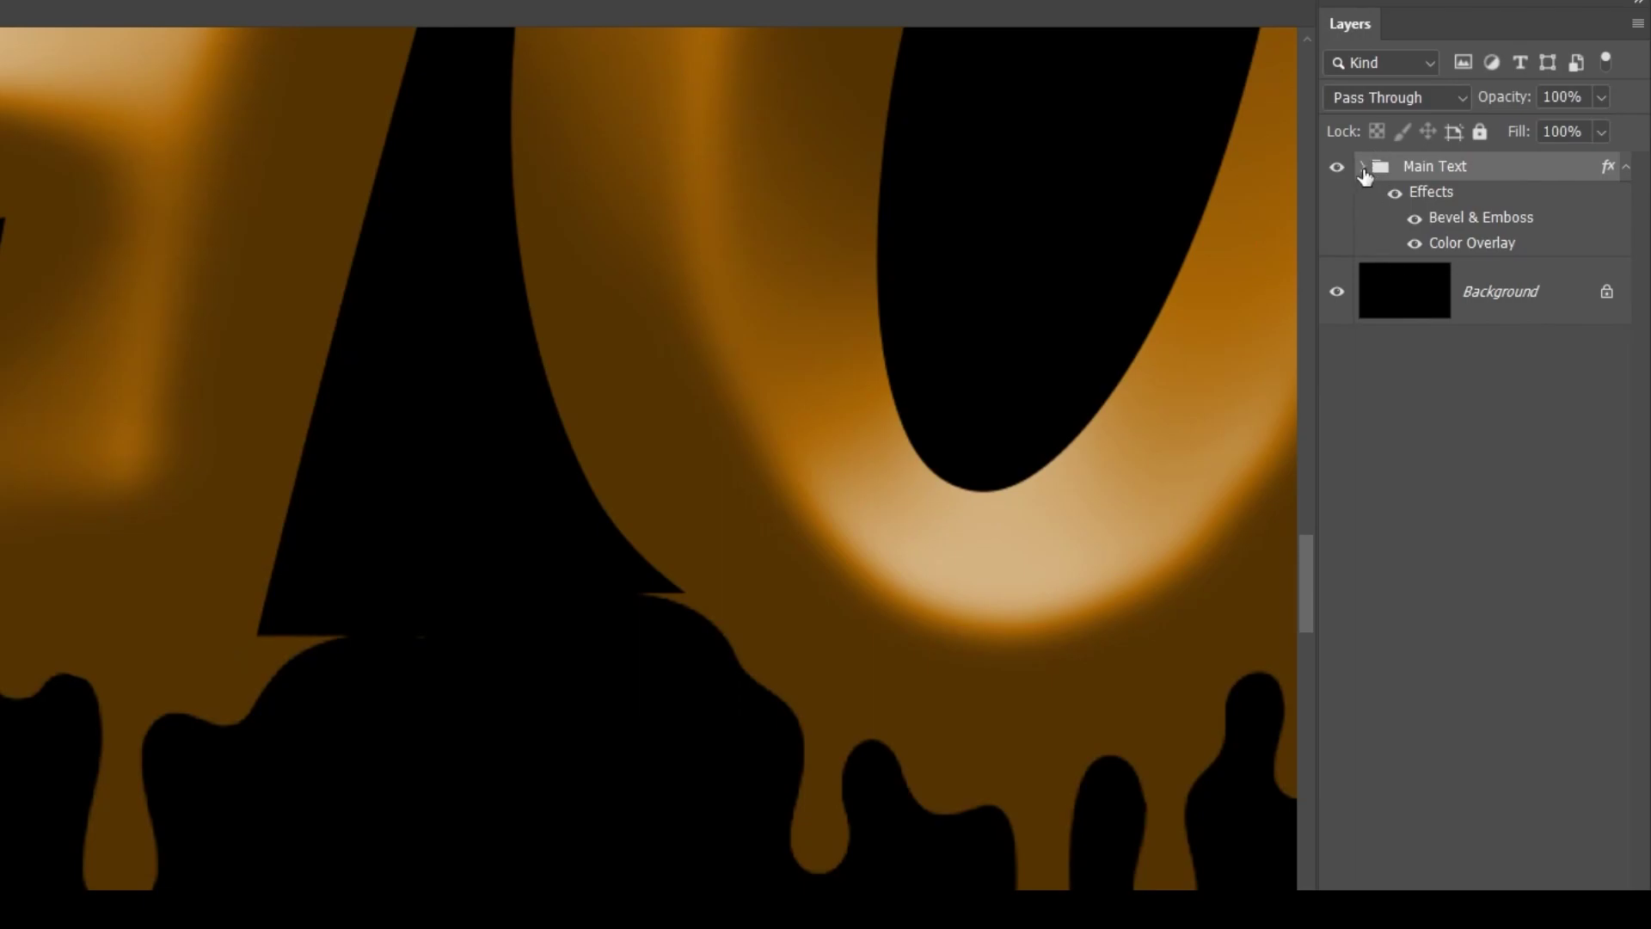
{"action": "left_click", "coordinate": [1363, 167]}
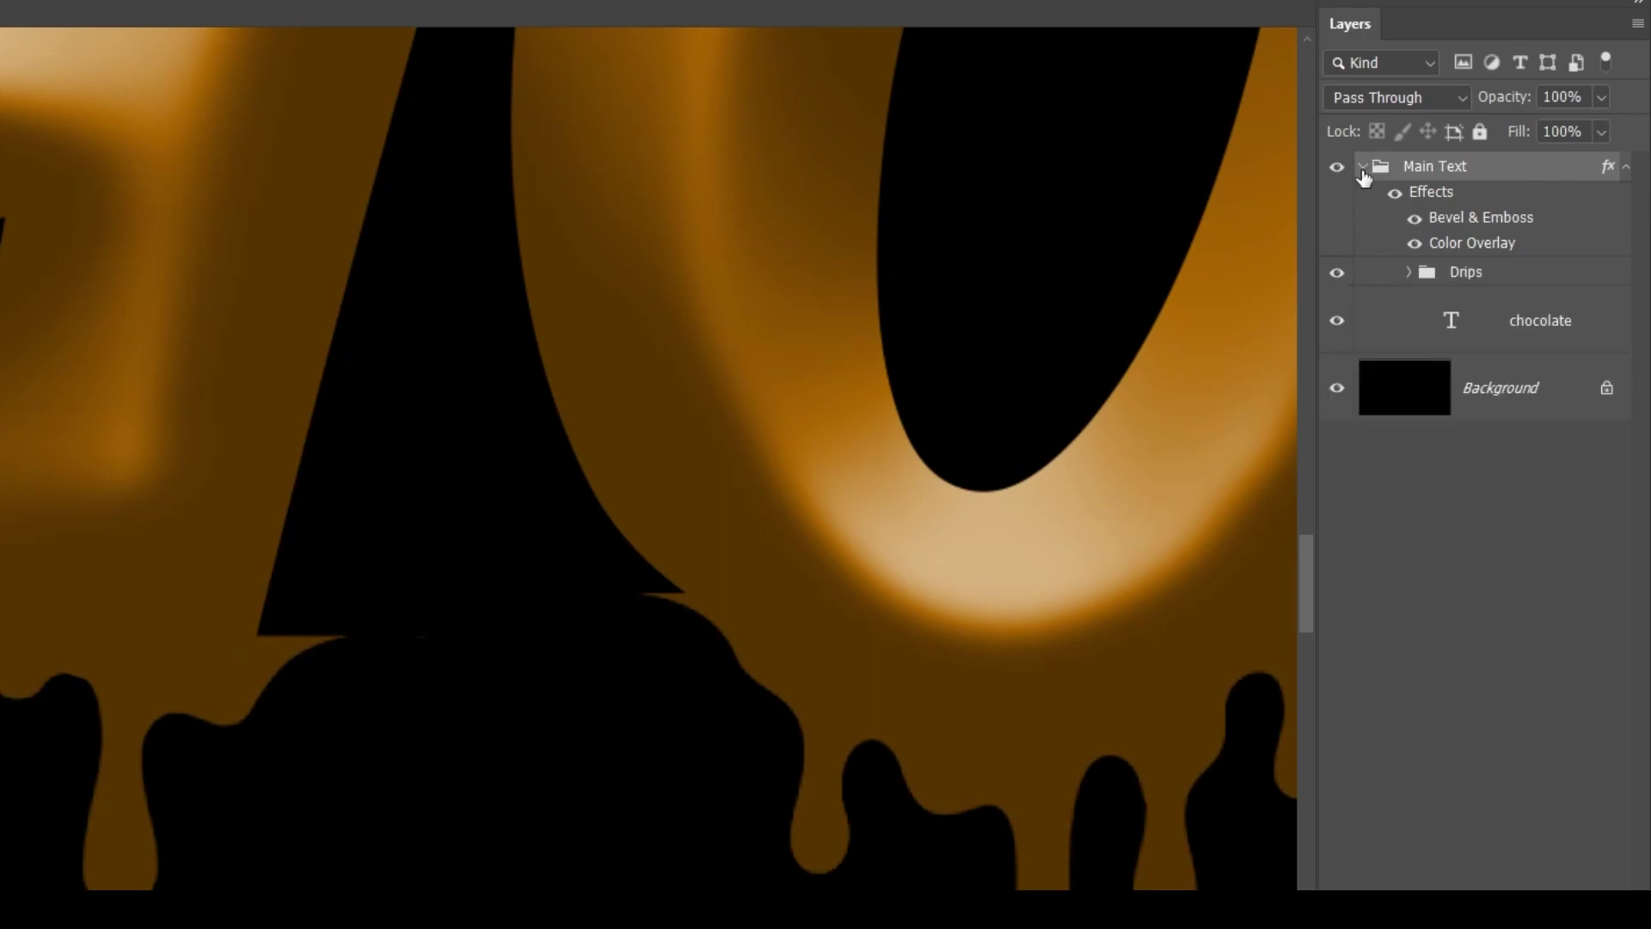
{"action": "left_click", "coordinate": [1509, 285]}
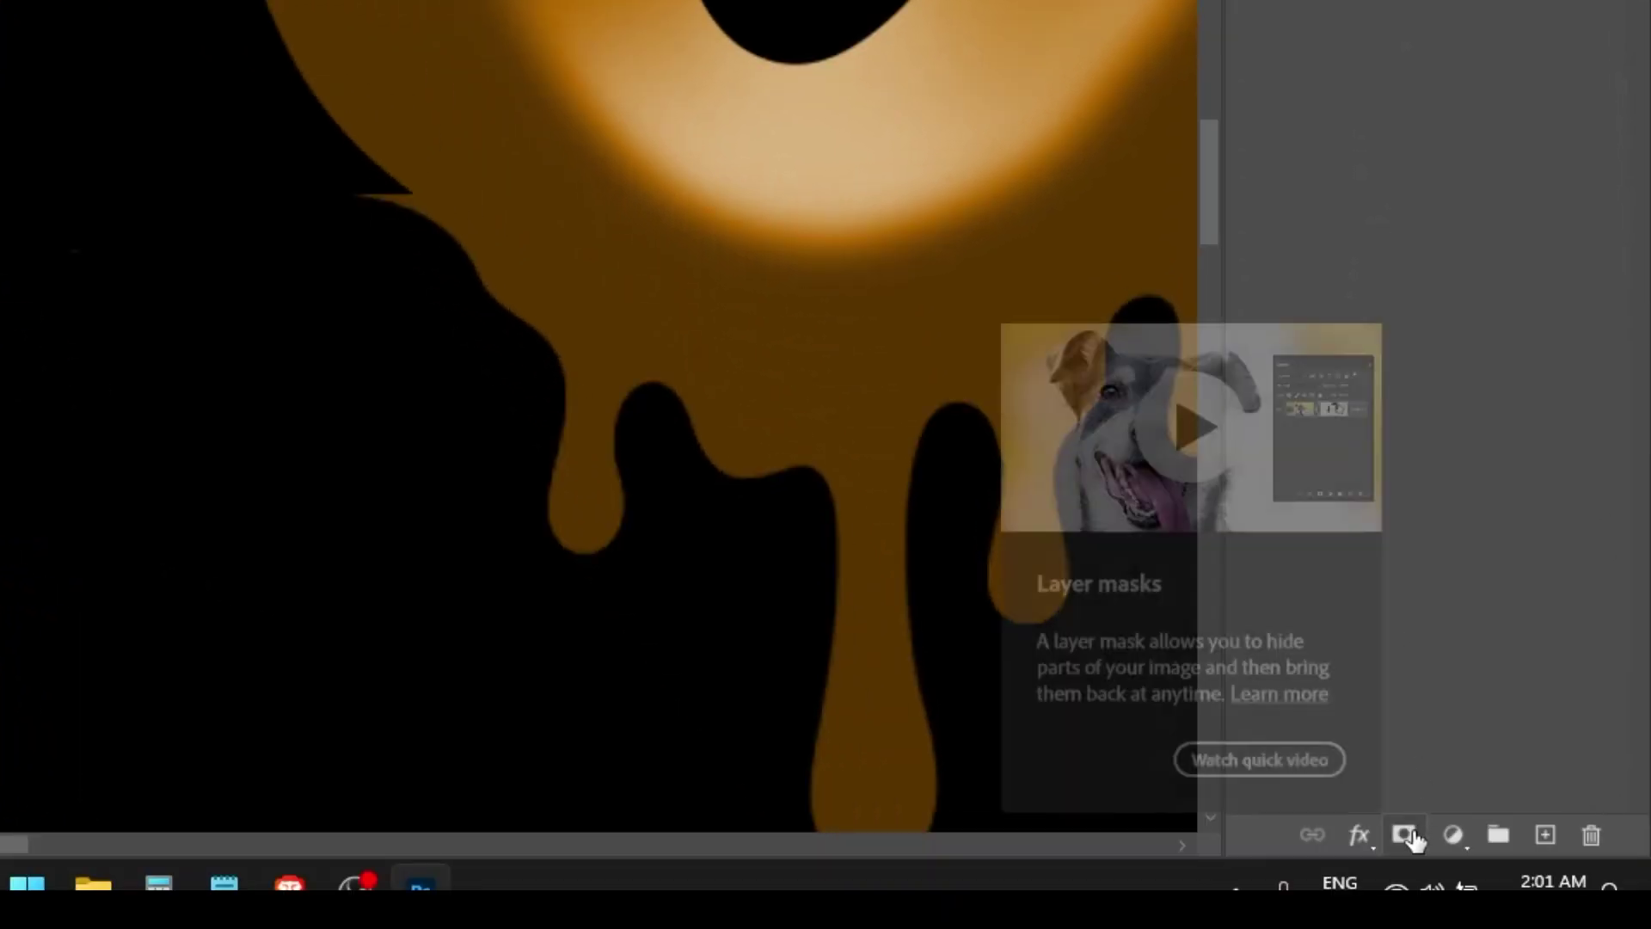
{"action": "left_click", "coordinate": [1409, 836]}
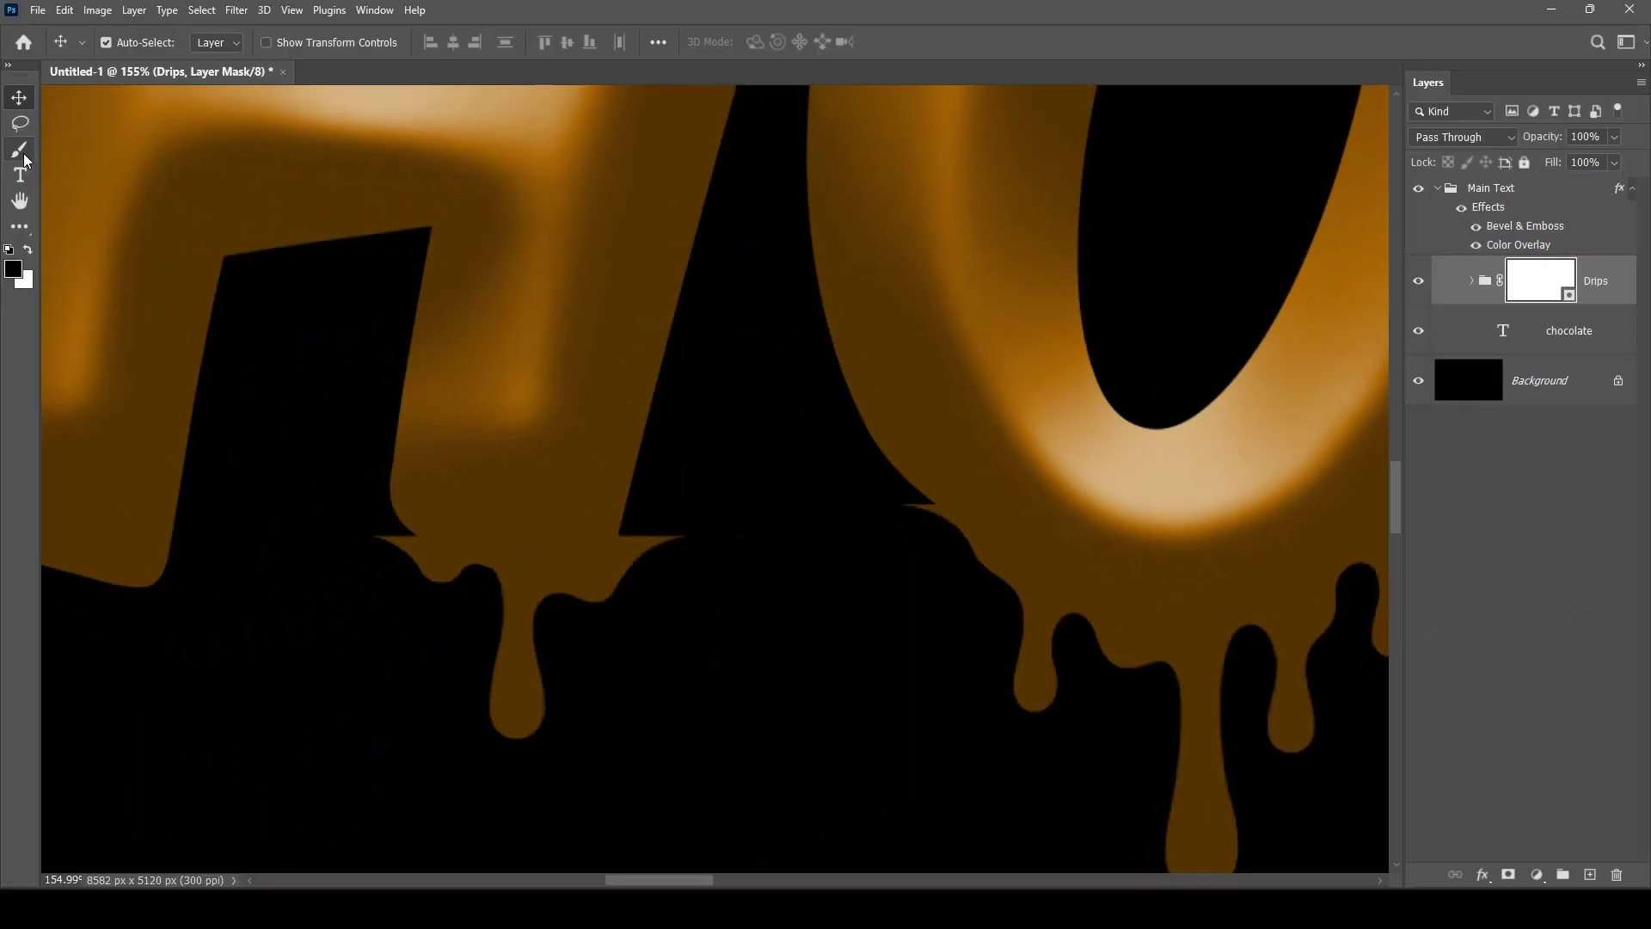
Brush black on the Drips mask to hide the drip edges sticking out beside the H and the first O
{"action": "left_click", "coordinate": [19, 148]}
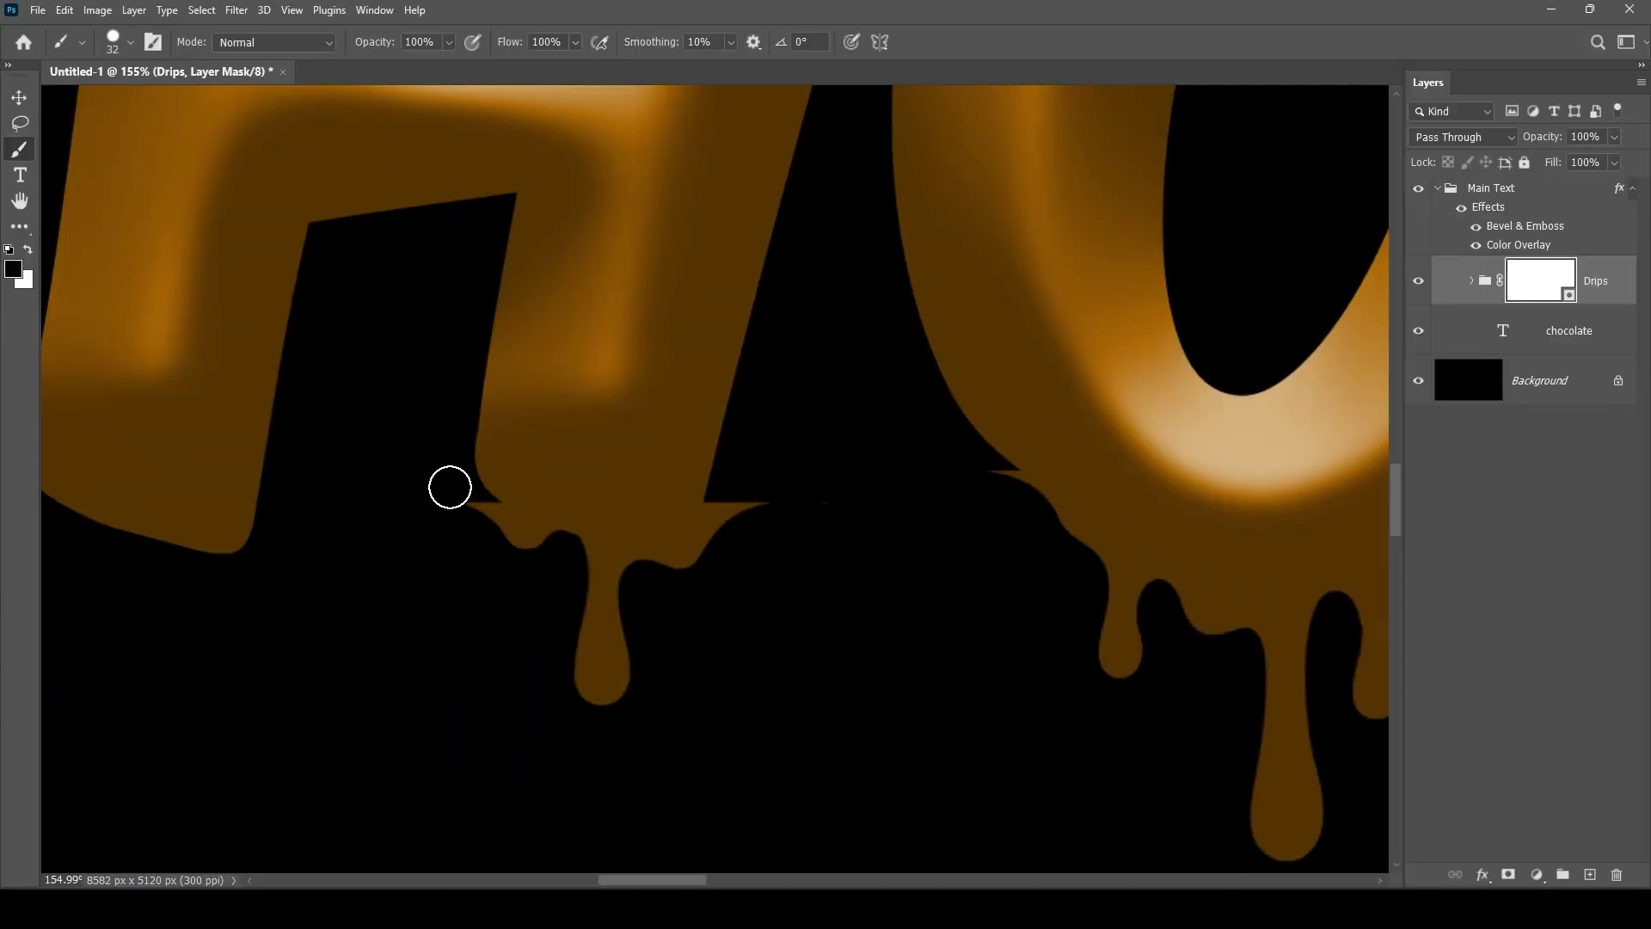
{"action": "mouse_move", "coordinate": [453, 472]}
{"action": "left_mouse_down"}
{"action": "mouse_move", "coordinate": [480, 522]}
{"action": "mouse_move", "coordinate": [481, 487]}
{"action": "left_mouse_up"}
{"action": "scroll", "coordinate": [512, 564], "scroll_direction": "right", "scroll_amount": 2}
{"action": "left_click_drag", "start_coordinate": [630, 520], "coordinate": [590, 578]}
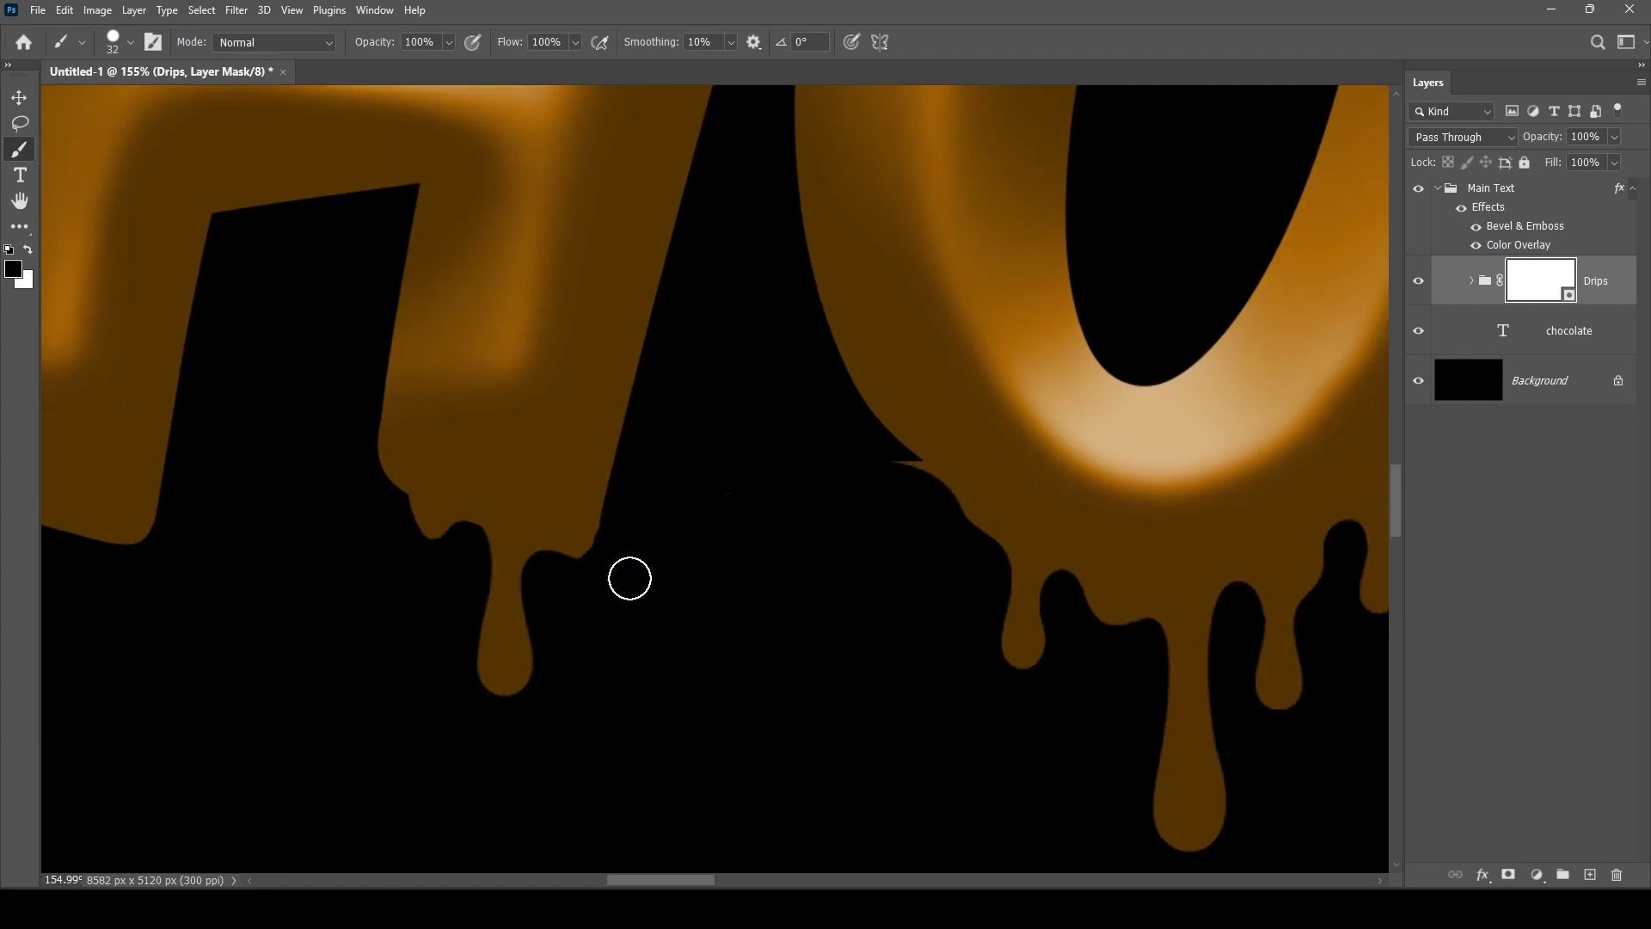
{"action": "scroll", "coordinate": [589, 579], "scroll_direction": "right", "scroll_amount": 8}
{"action": "left_click_drag", "start_coordinate": [918, 493], "coordinate": [946, 538]}
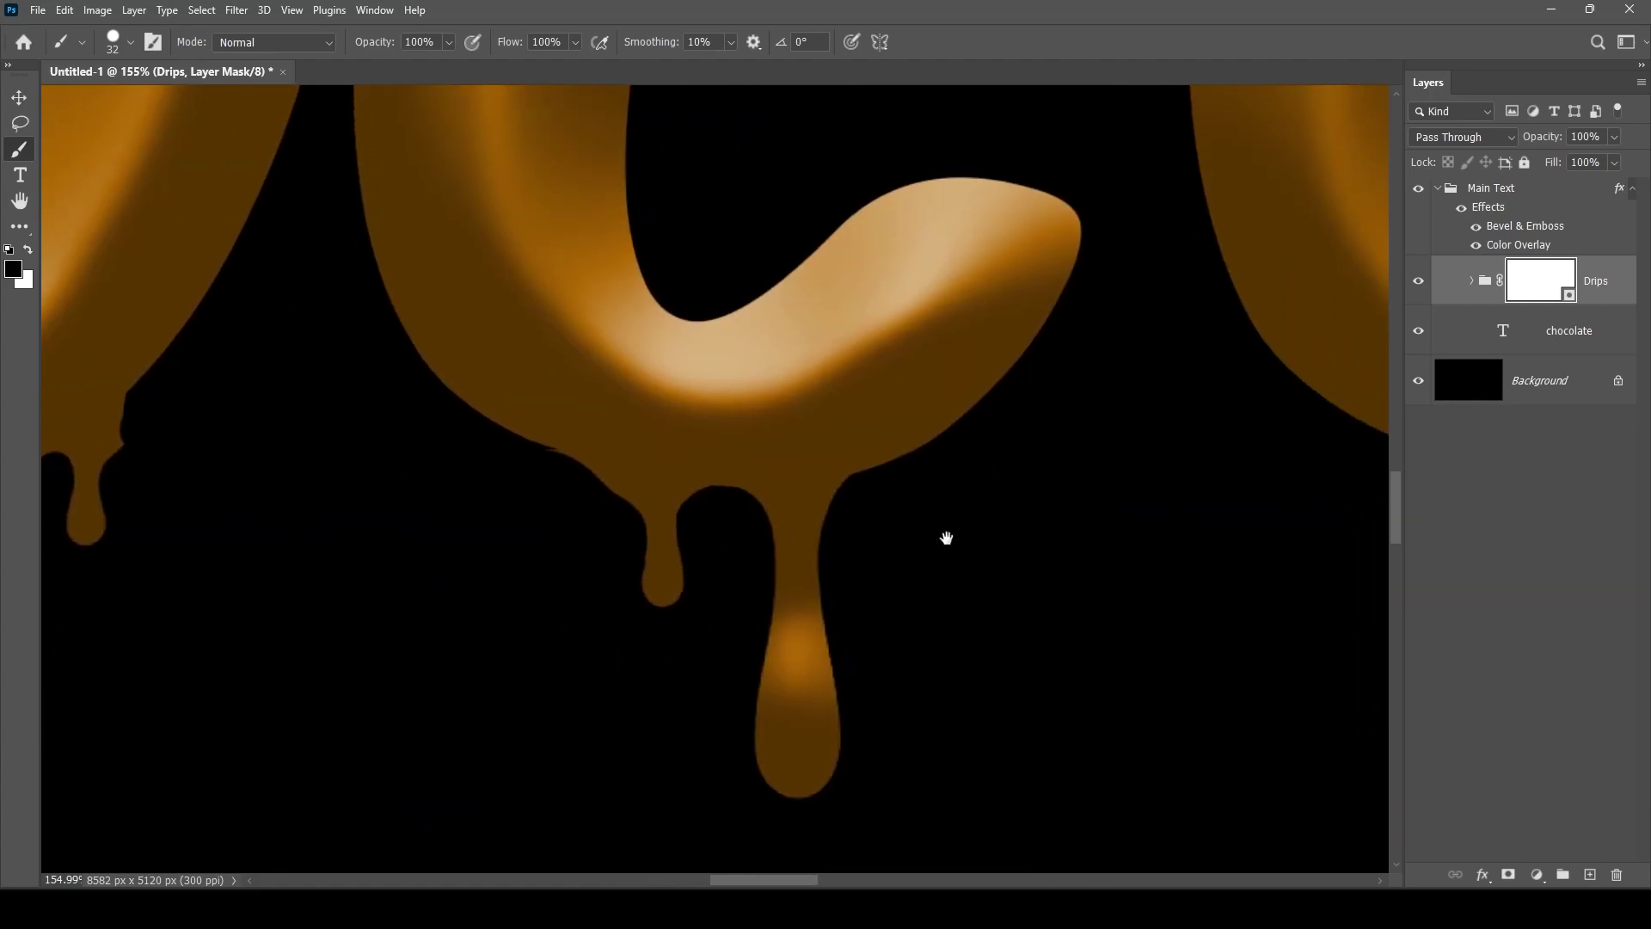
Mask out the excess drip edges protruding from the remaining letters, including the base of the T and the E
{"action": "scroll", "coordinate": [946, 538], "scroll_direction": "right", "scroll_amount": 10}
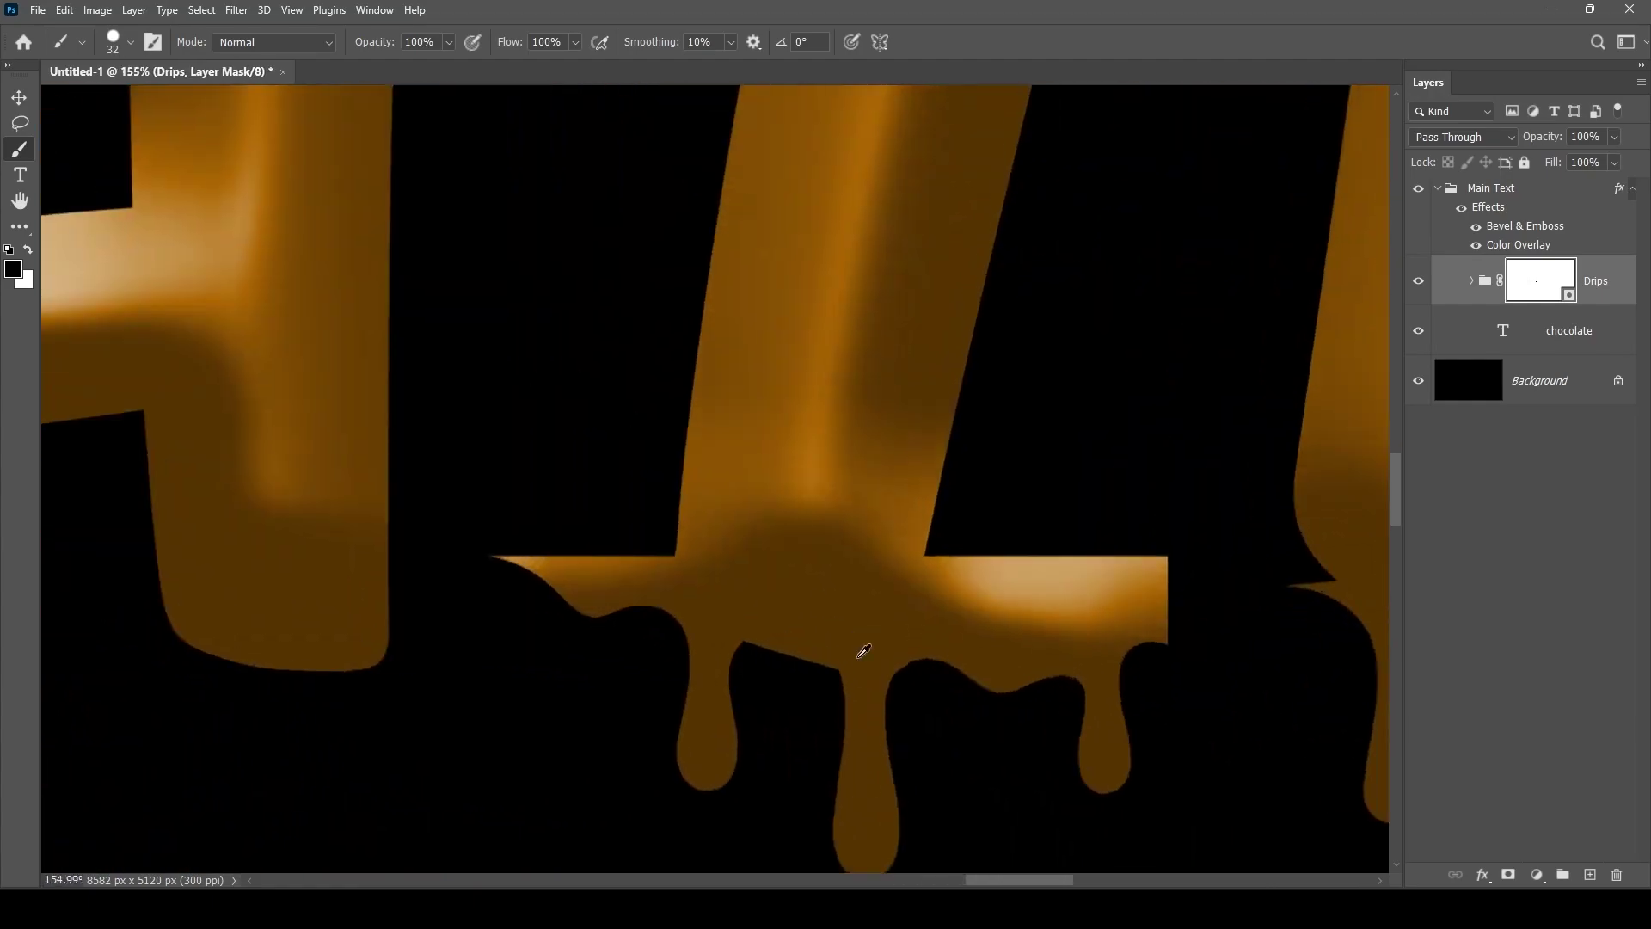
{"action": "mouse_move", "coordinate": [863, 652]}
{"action": "left_mouse_down"}
{"action": "mouse_move", "coordinate": [1117, 767]}
{"action": "mouse_move", "coordinate": [1050, 682]}
{"action": "mouse_move", "coordinate": [509, 545]}
{"action": "mouse_move", "coordinate": [606, 583]}
{"action": "left_mouse_up"}
{"action": "scroll", "coordinate": [792, 553], "scroll_direction": "down", "scroll_amount": 3}
{"action": "scroll", "coordinate": [962, 594], "scroll_direction": "right", "scroll_amount": 4}
{"action": "scroll", "coordinate": [918, 398], "scroll_direction": "up", "scroll_amount": 2}
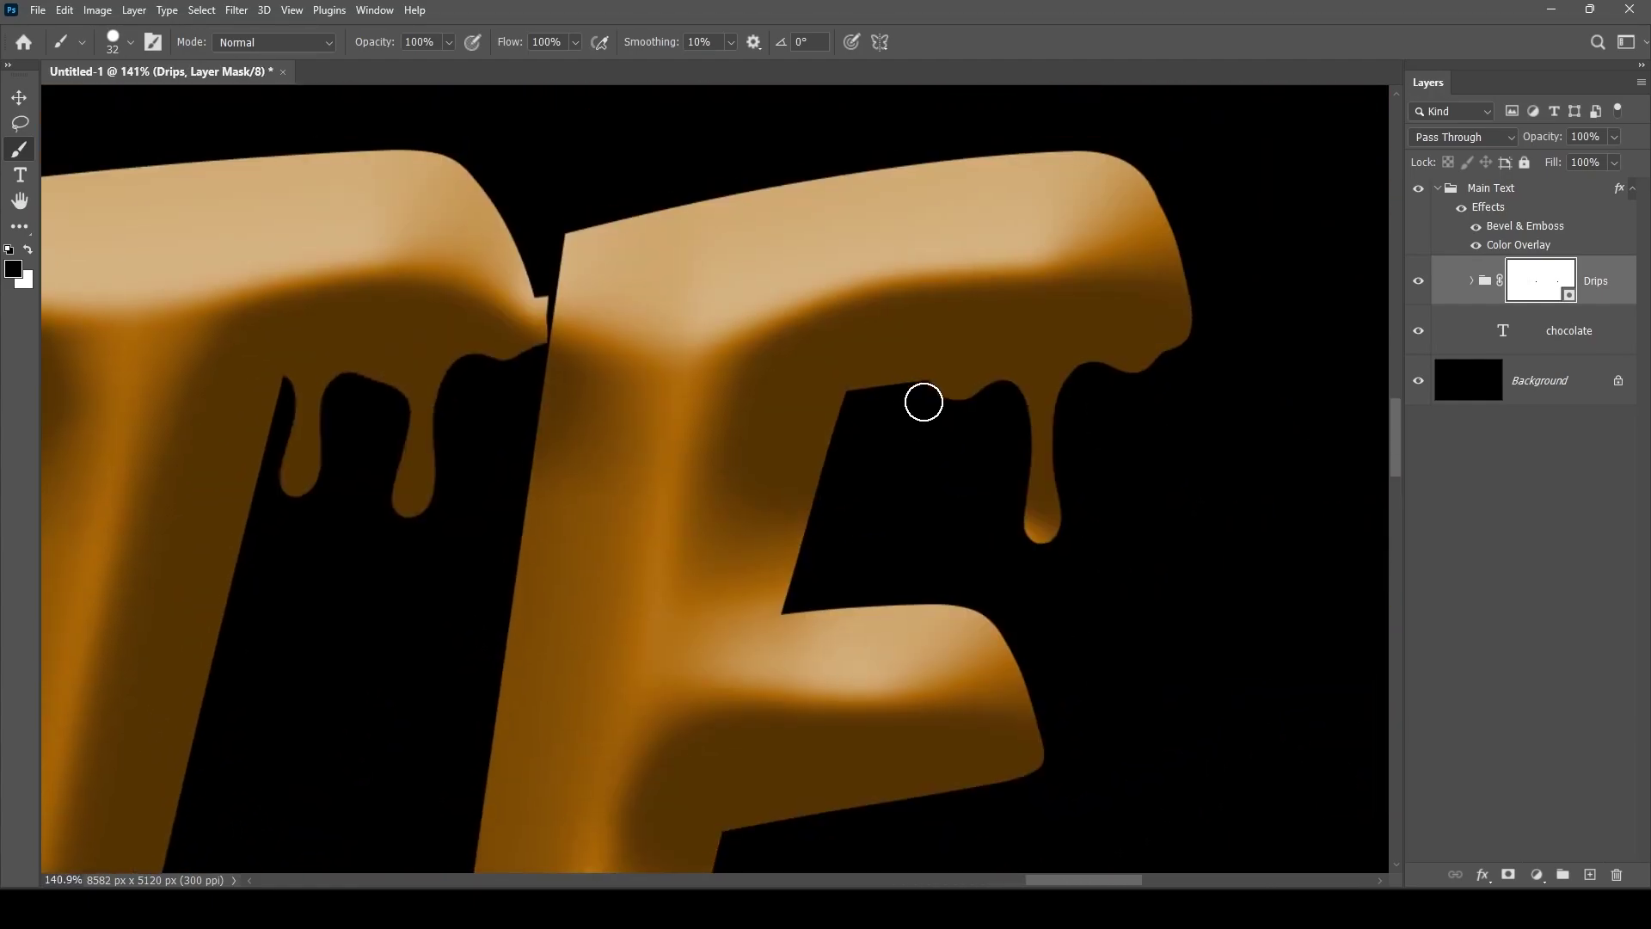
{"action": "scroll", "coordinate": [919, 398], "scroll_direction": "down", "scroll_amount": 6}
{"action": "scroll", "coordinate": [697, 648], "scroll_direction": "left", "scroll_amount": 3}
{"action": "scroll", "coordinate": [992, 524], "scroll_direction": "left", "scroll_amount": 2}
{"action": "scroll", "coordinate": [988, 545], "scroll_direction": "down", "scroll_amount": 3}
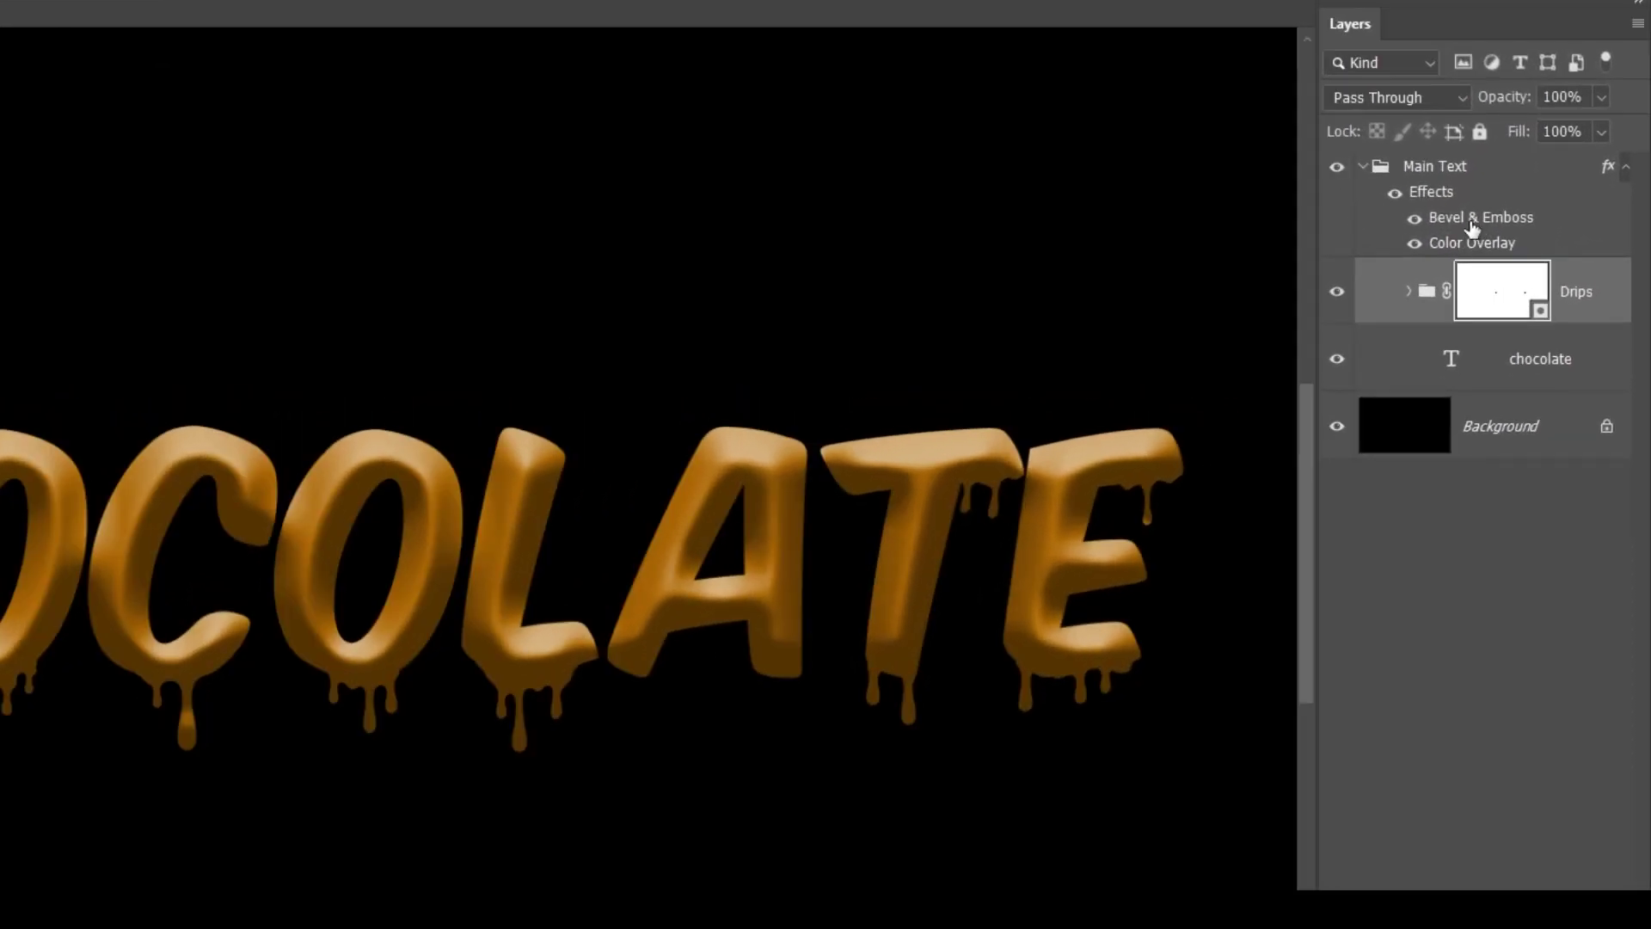
Soften the Main Text group's Bevel & Emboss by setting its depth to 240% and size to 81 px
{"action": "left_click", "coordinate": [1567, 231]}
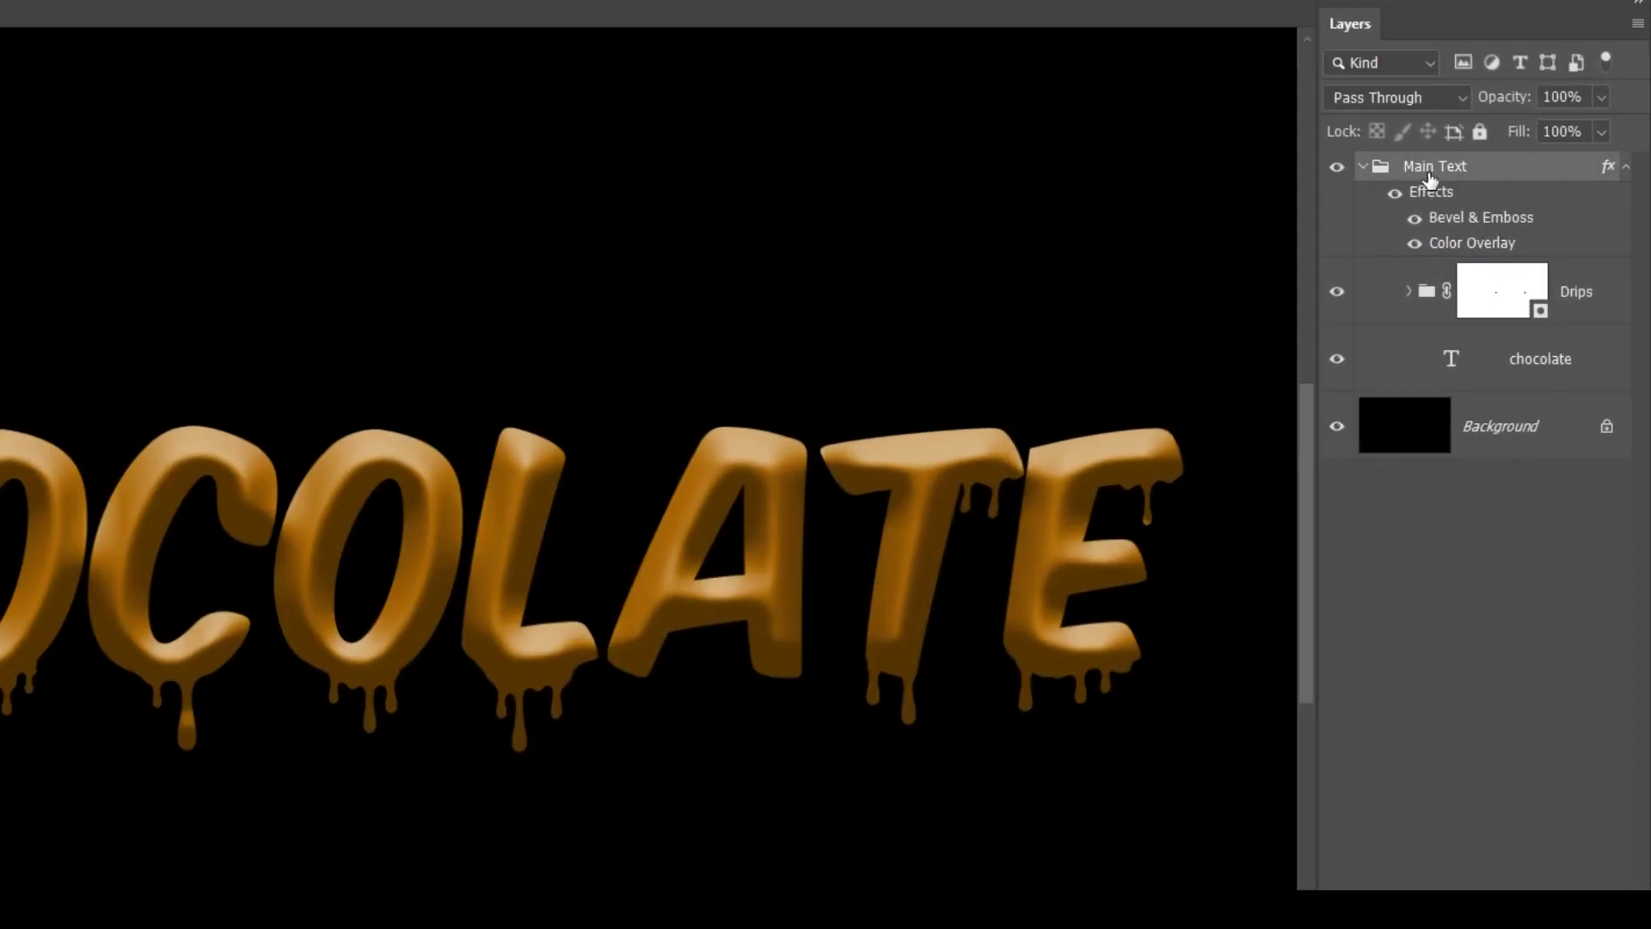
{"action": "double_click", "coordinate": [1469, 222]}
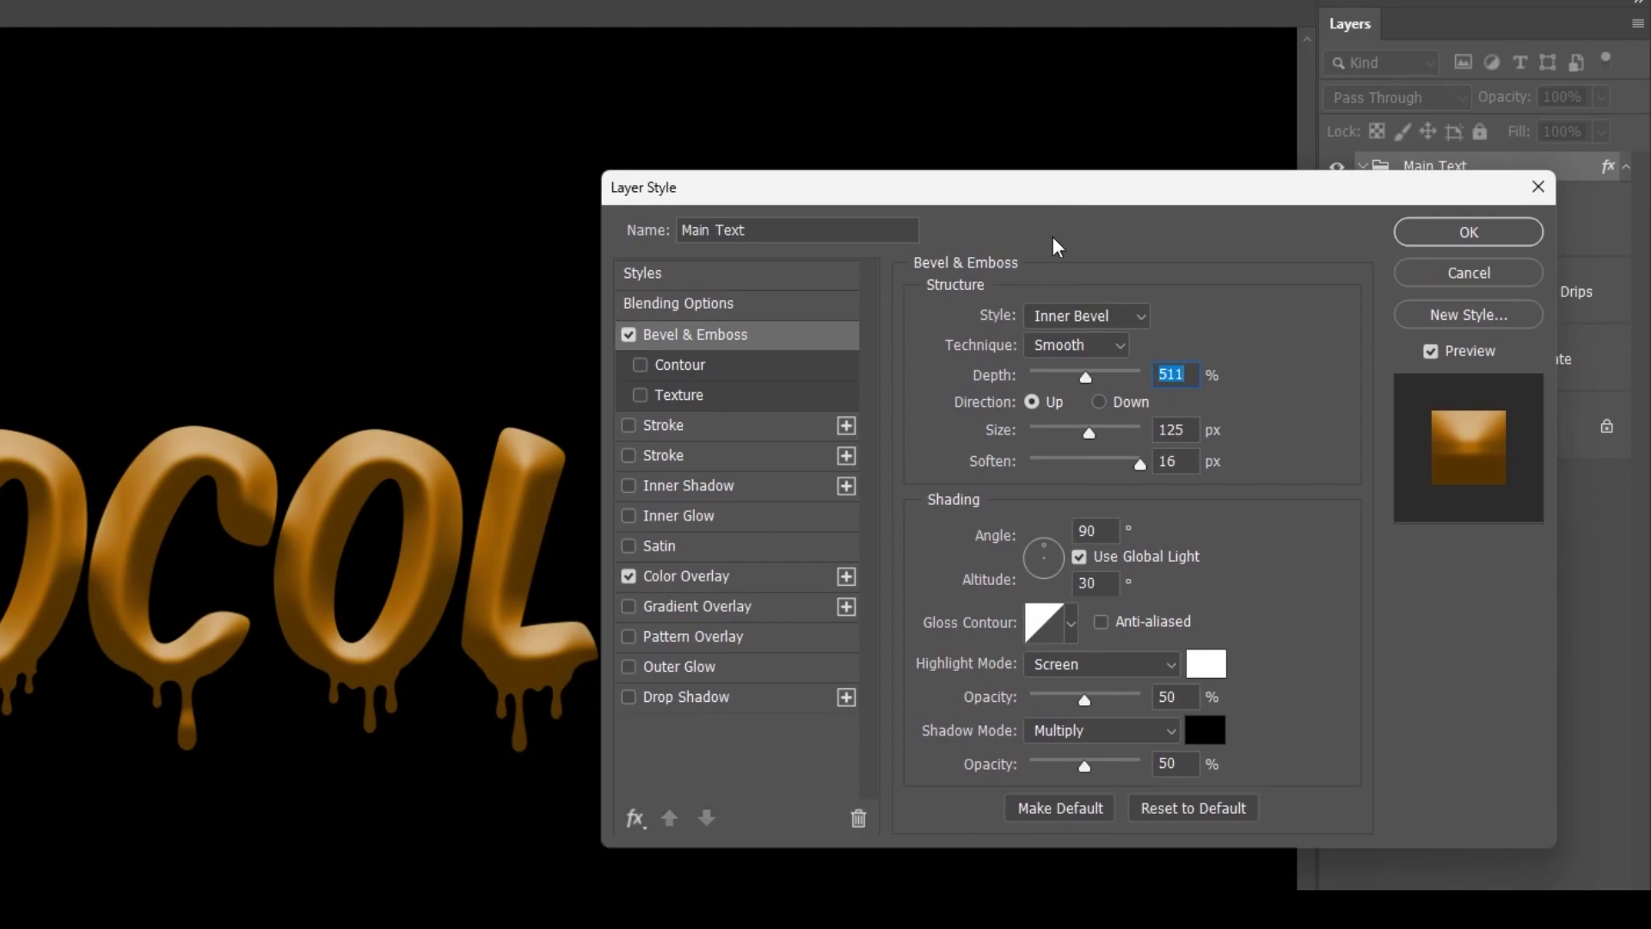
{"action": "mouse_move", "coordinate": [1083, 375]}
{"action": "left_mouse_down"}
{"action": "mouse_move", "coordinate": [1104, 372]}
{"action": "mouse_move", "coordinate": [1056, 375]}
{"action": "left_mouse_up"}
{"action": "left_click", "coordinate": [1084, 433]}
{"action": "mouse_move", "coordinate": [1085, 433]}
{"action": "left_mouse_down"}
{"action": "mouse_move", "coordinate": [1061, 433]}
{"action": "mouse_move", "coordinate": [1076, 440]}
{"action": "left_mouse_up"}
{"action": "key", "text": "Tab"}
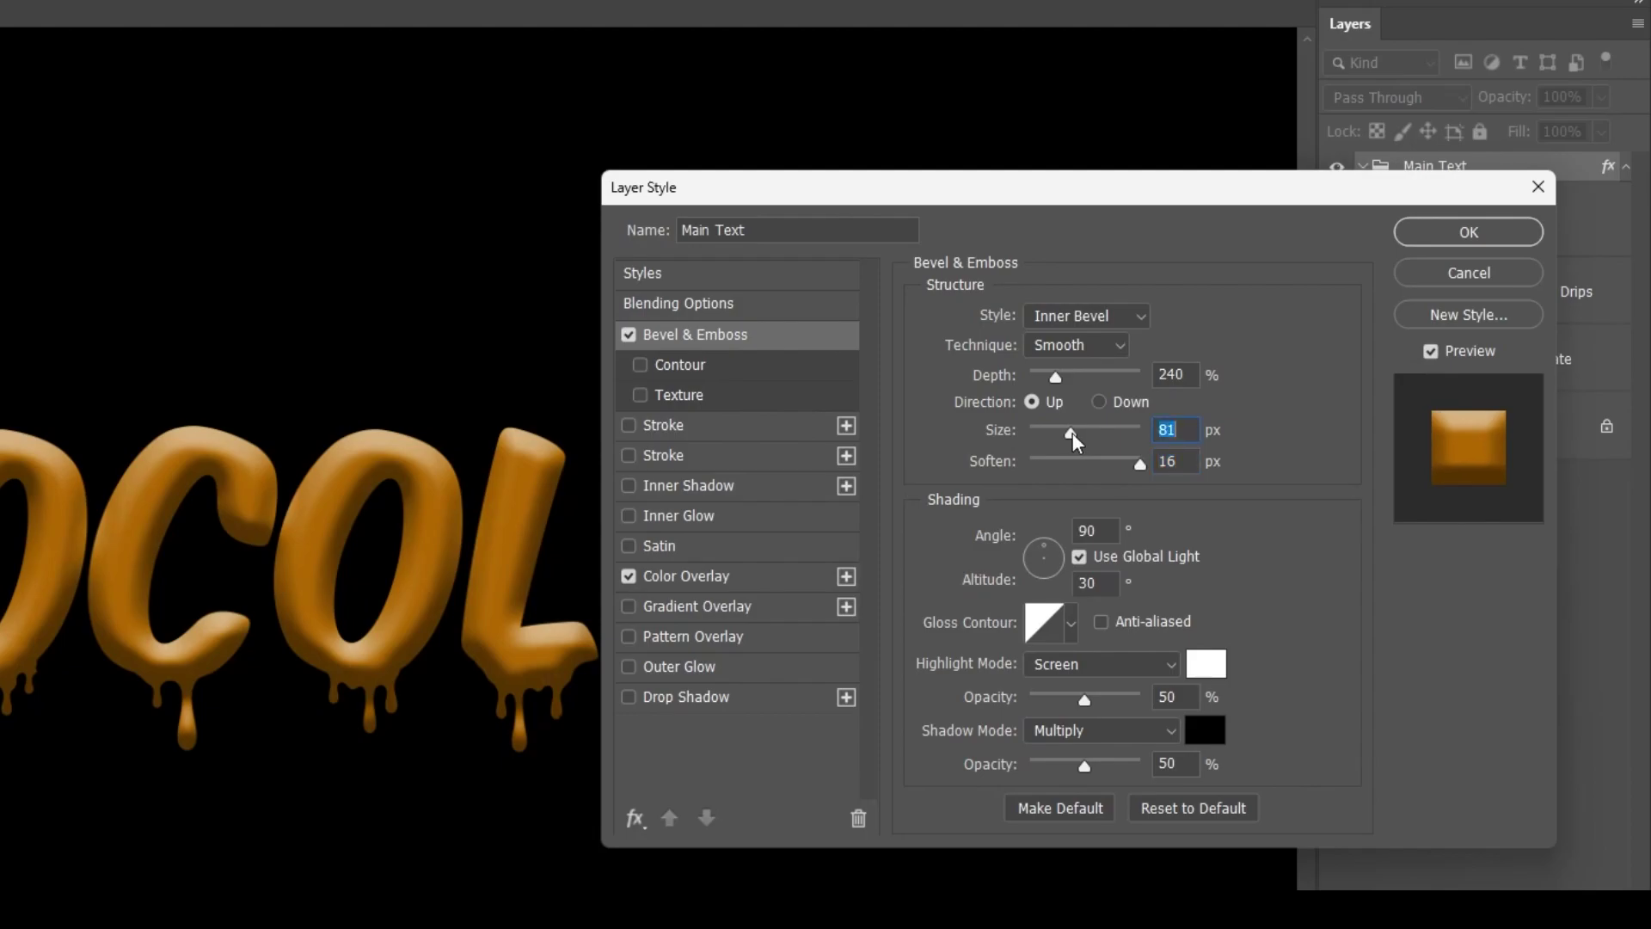
{"action": "left_click", "coordinate": [1469, 232]}
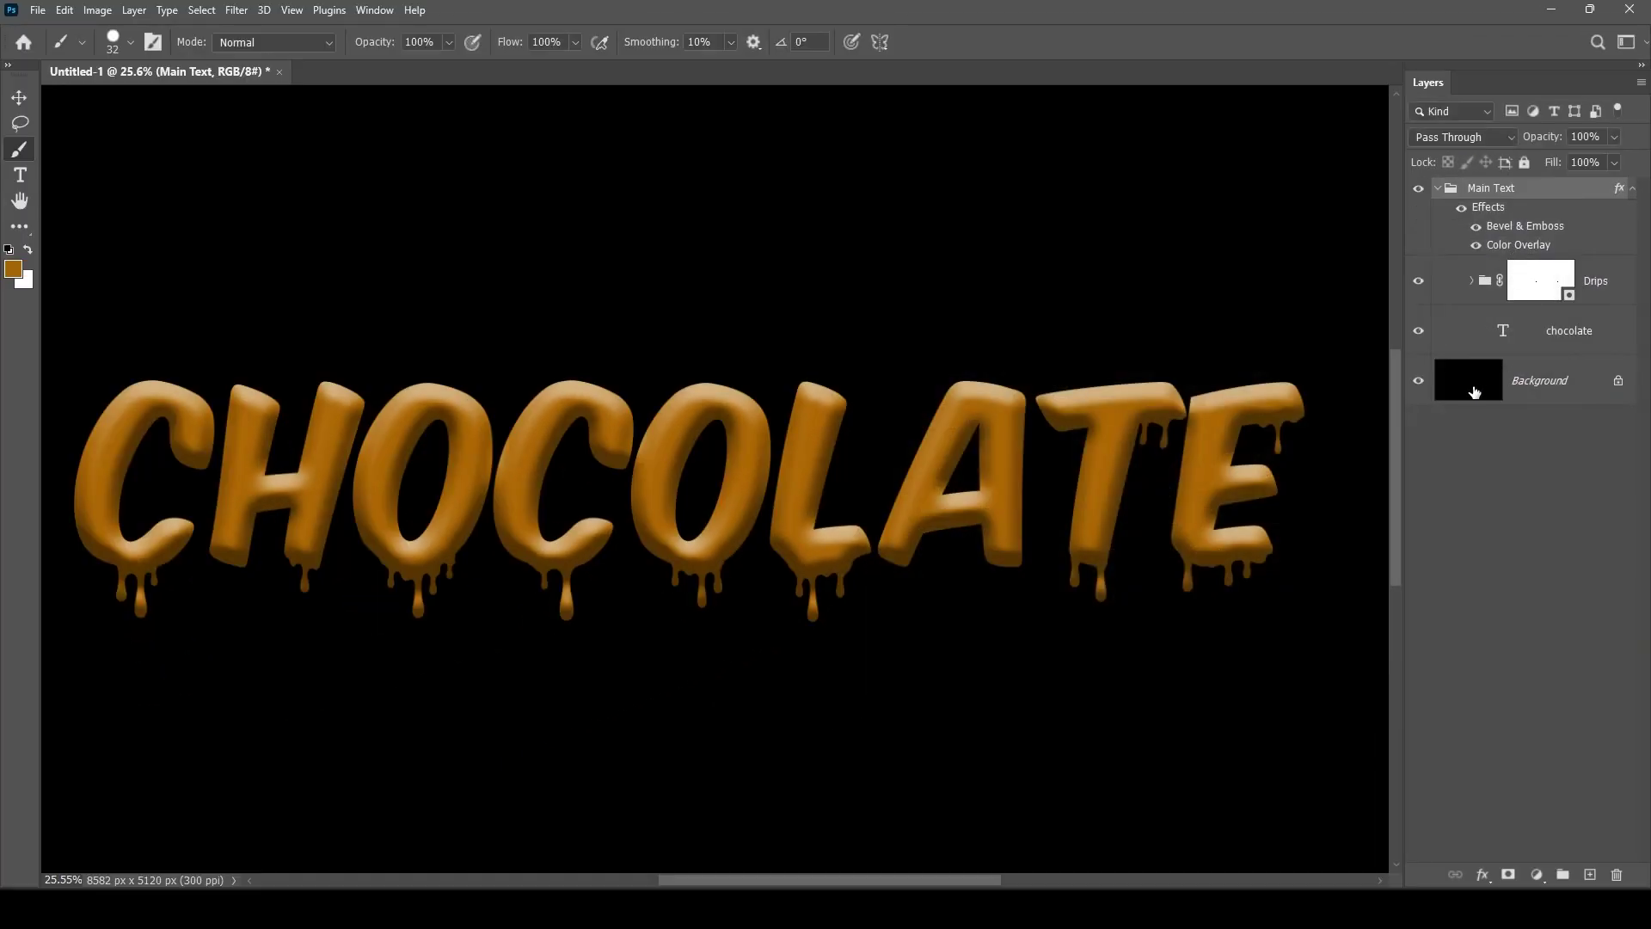
{"action": "left_click", "coordinate": [1440, 445]}
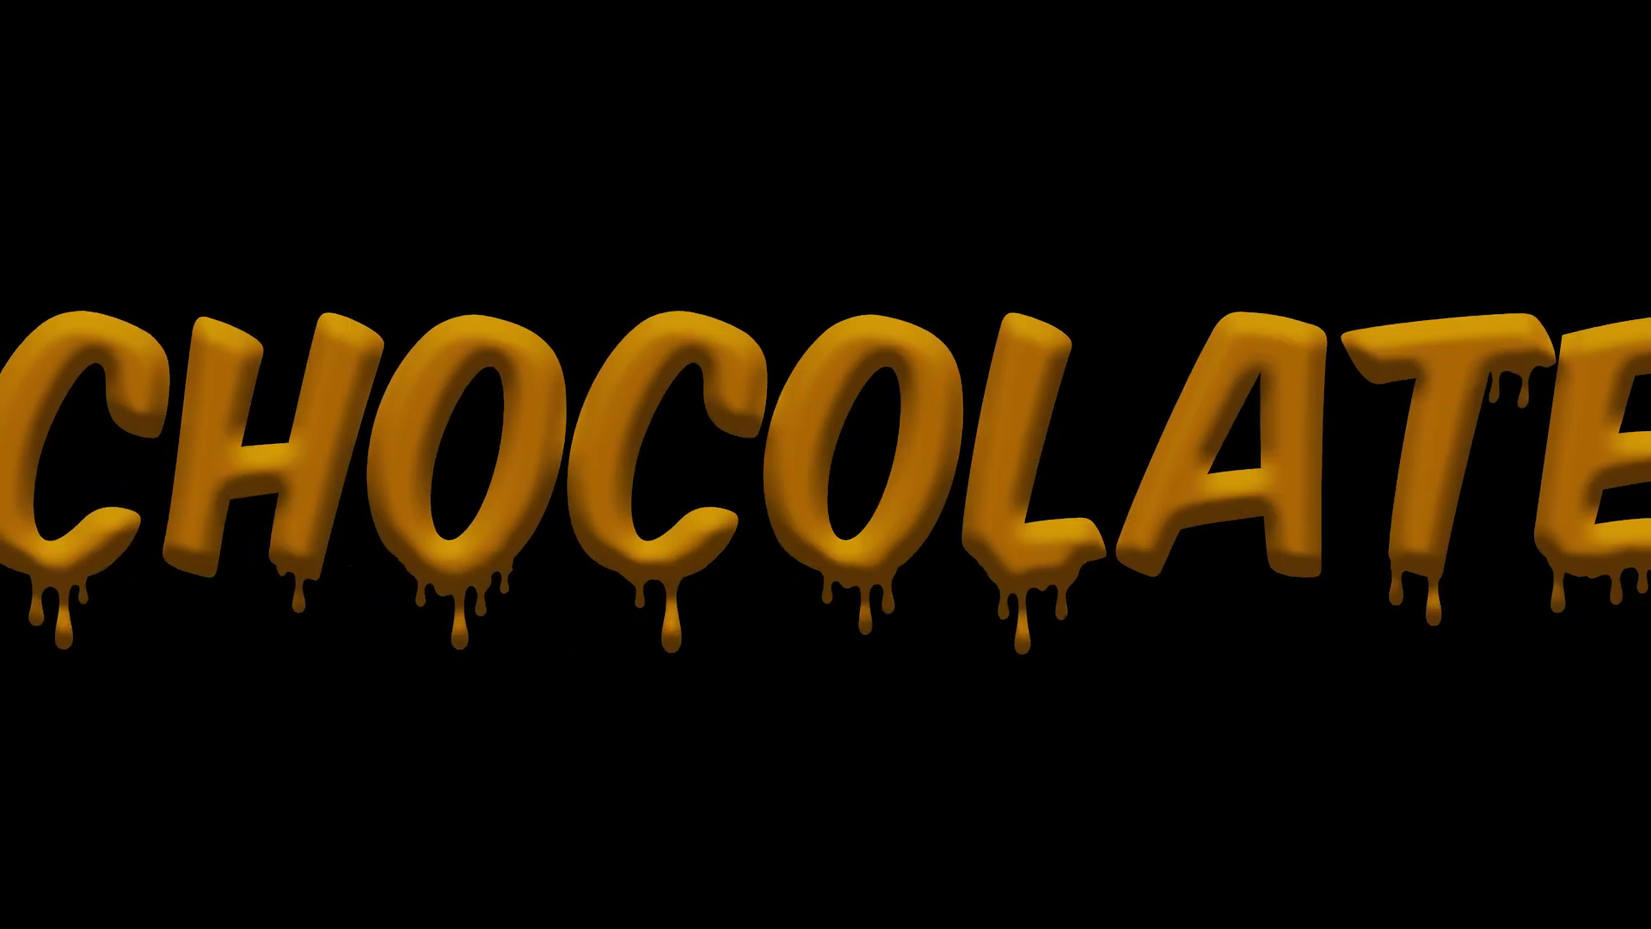